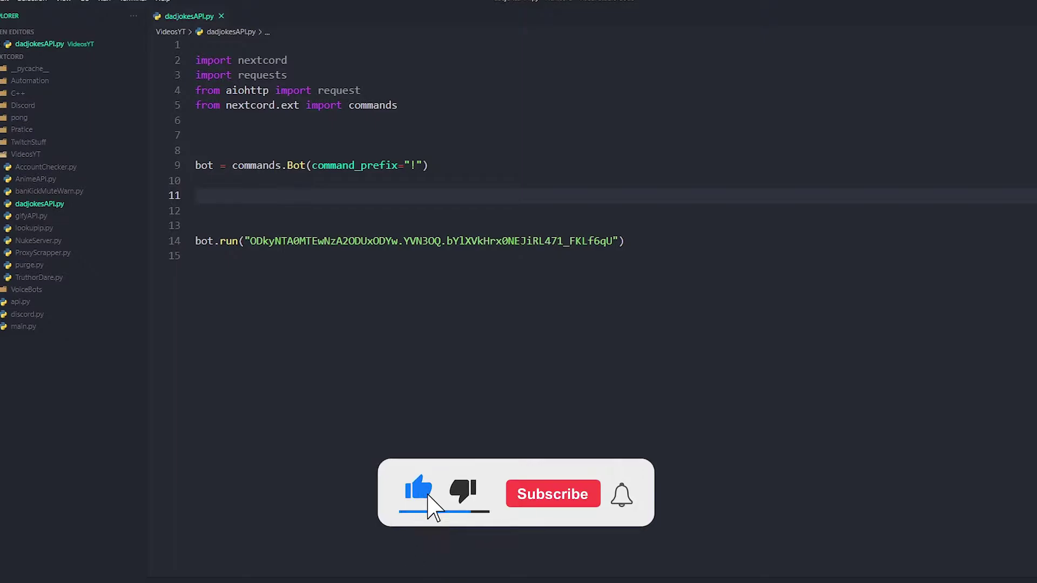
- Review the nextcord and requests imports at the top of the file
left_click(303, 65)
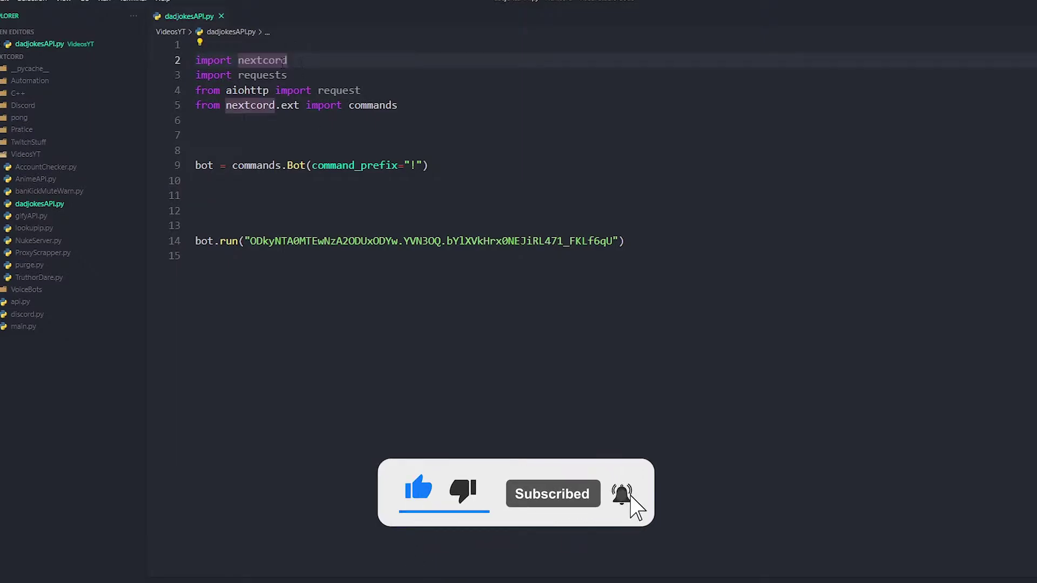
left_click(310, 90)
left_click(280, 60)
left_click(268, 74)
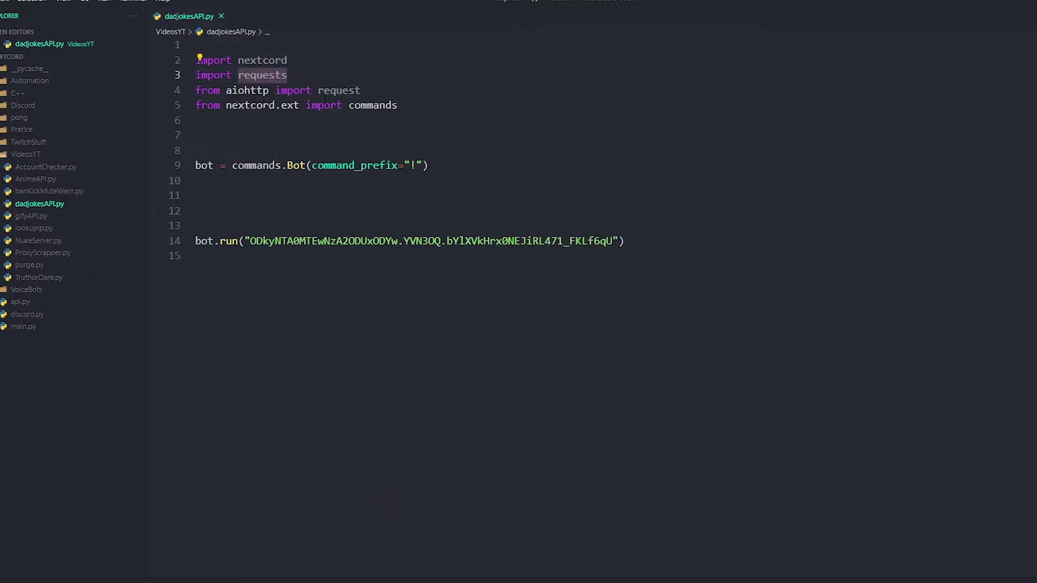
left_click(297, 120)
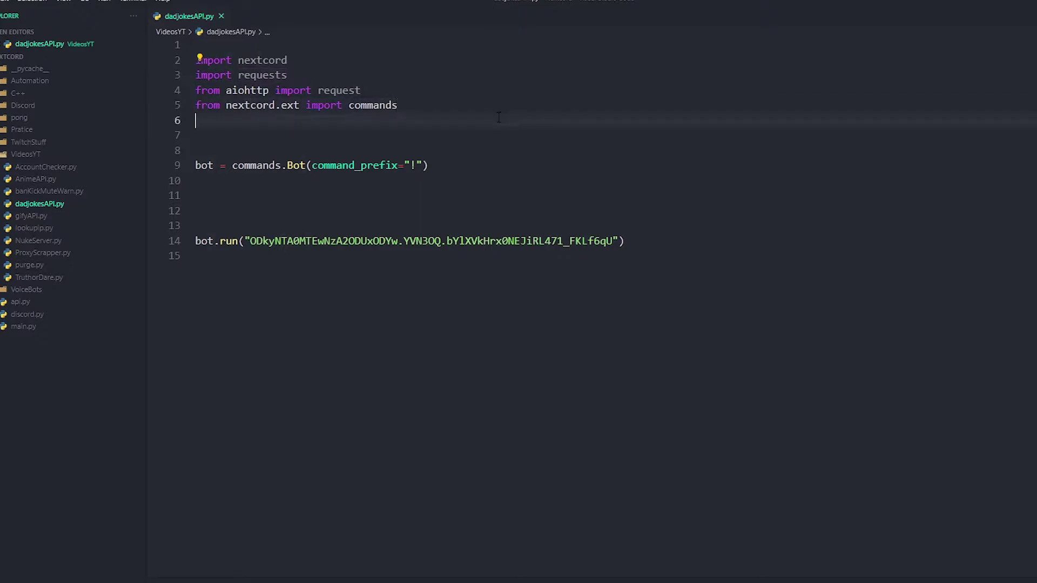
left_click(296, 210)
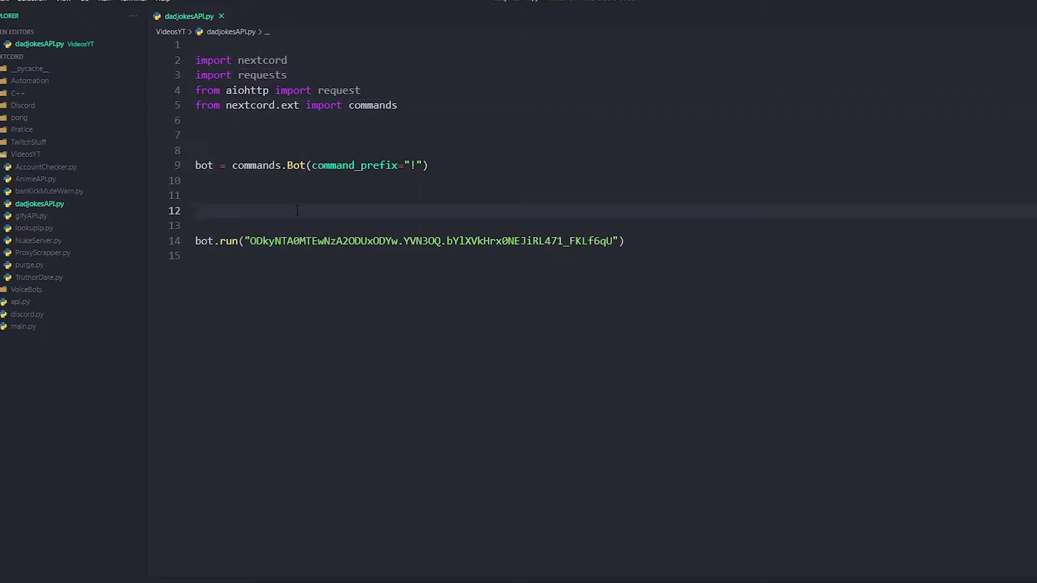
key("Up")
type("@bot")
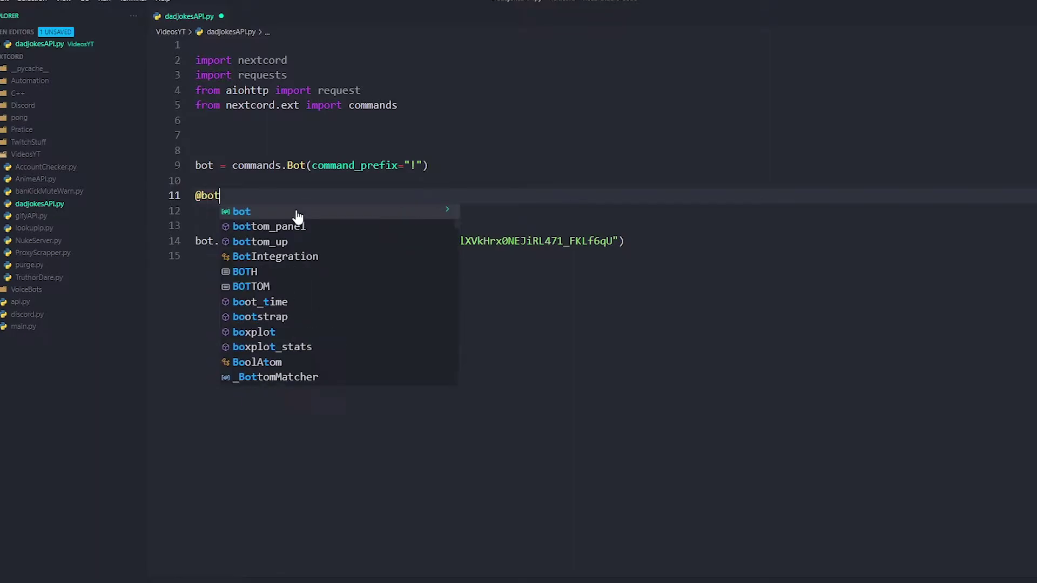
type(".comm")
key("Tab")
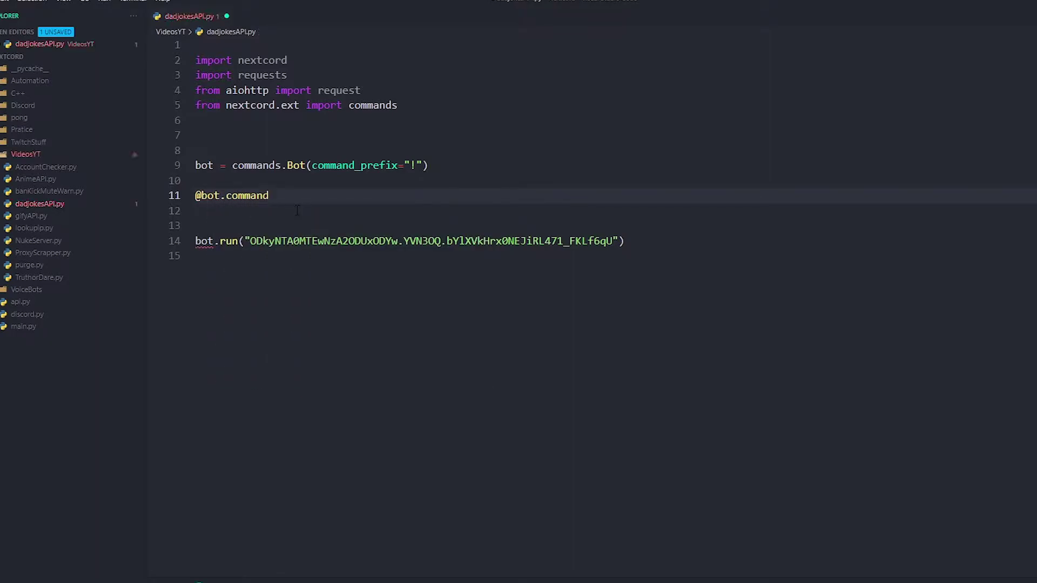
type("(")
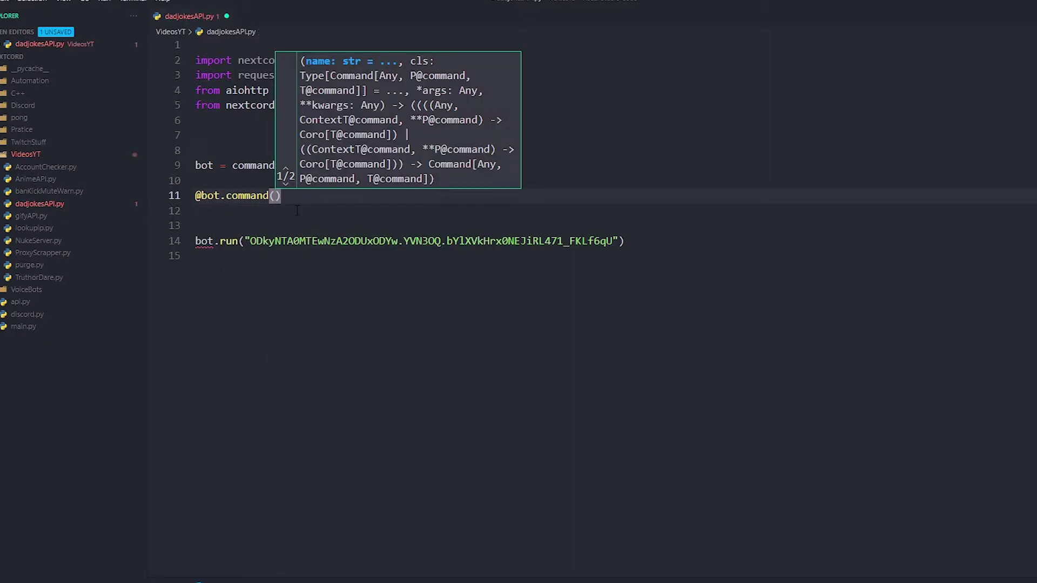
type("name=")
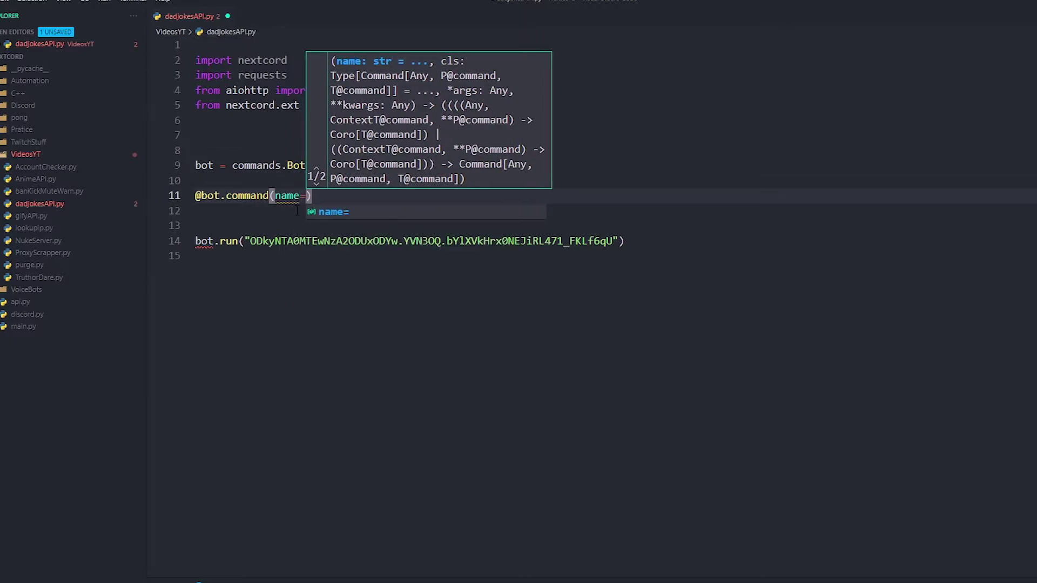
type("\"dadjoke\"")
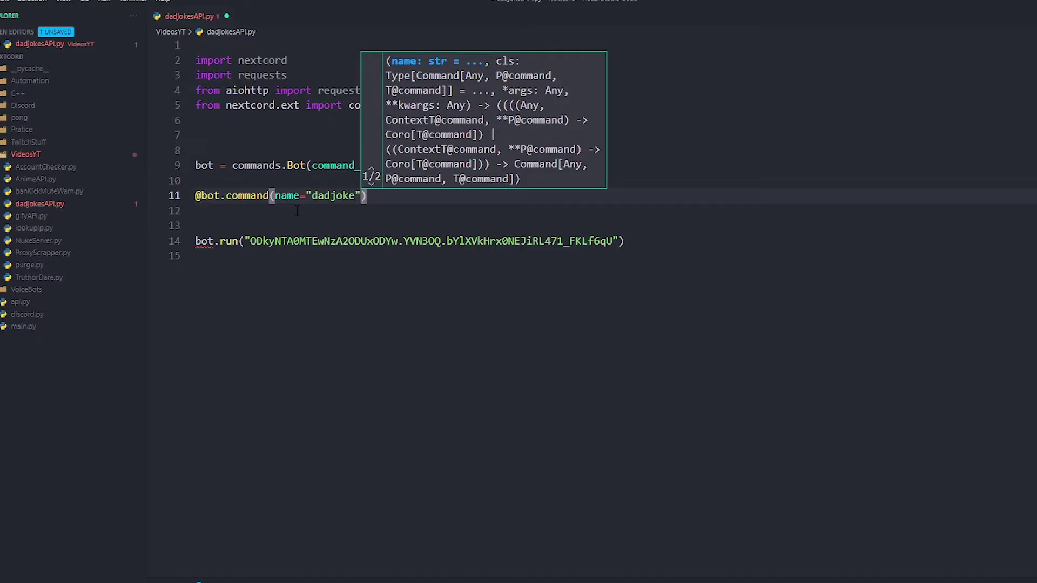
type(", ")
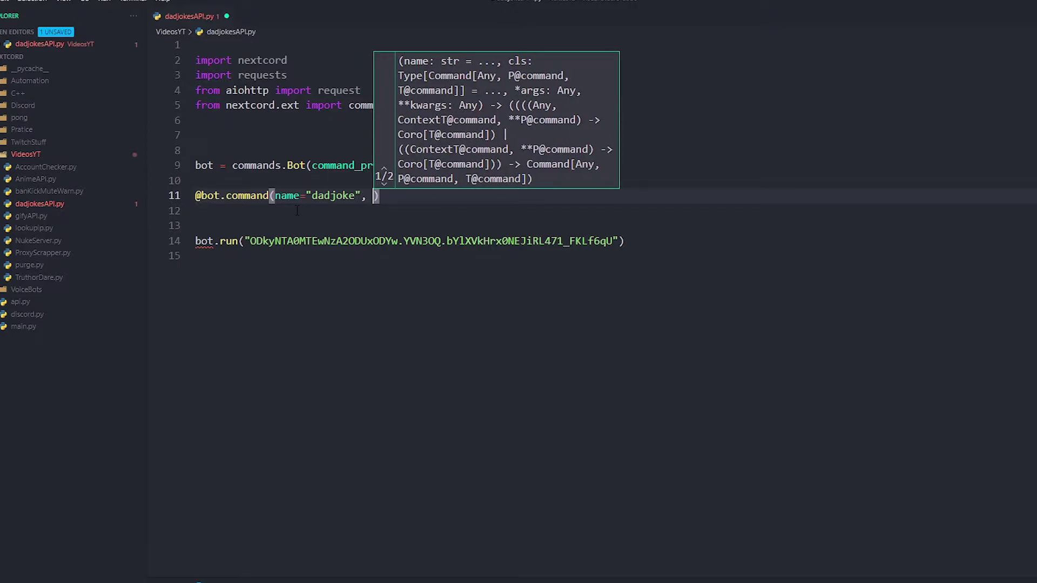
type("al")
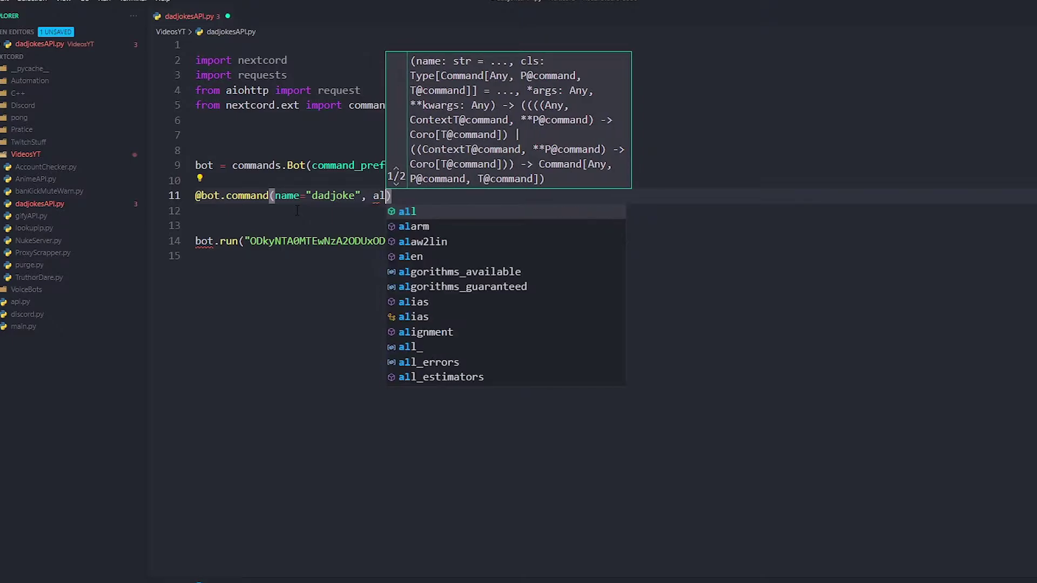
type("ia")
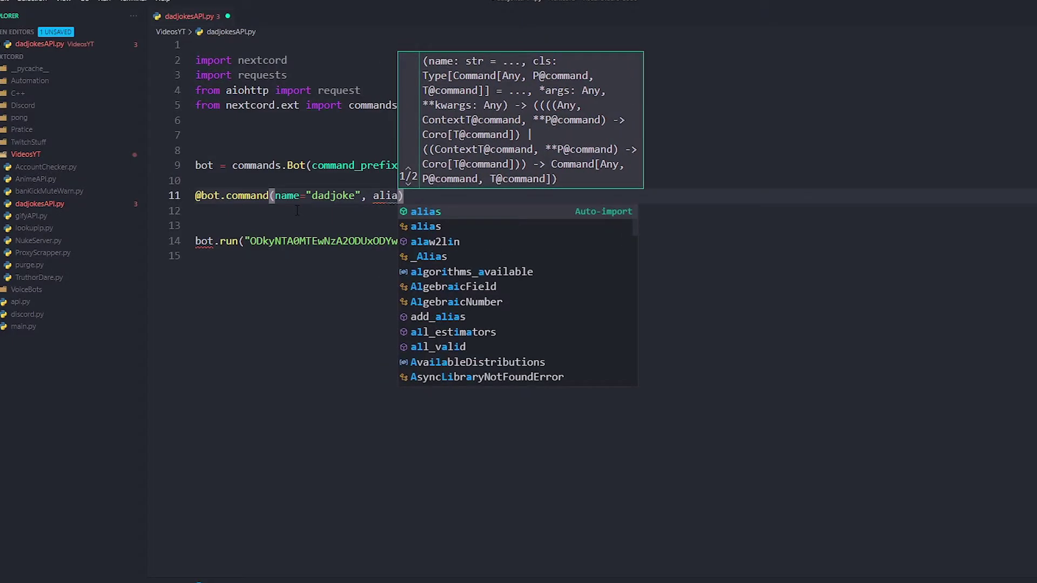
type("ses")
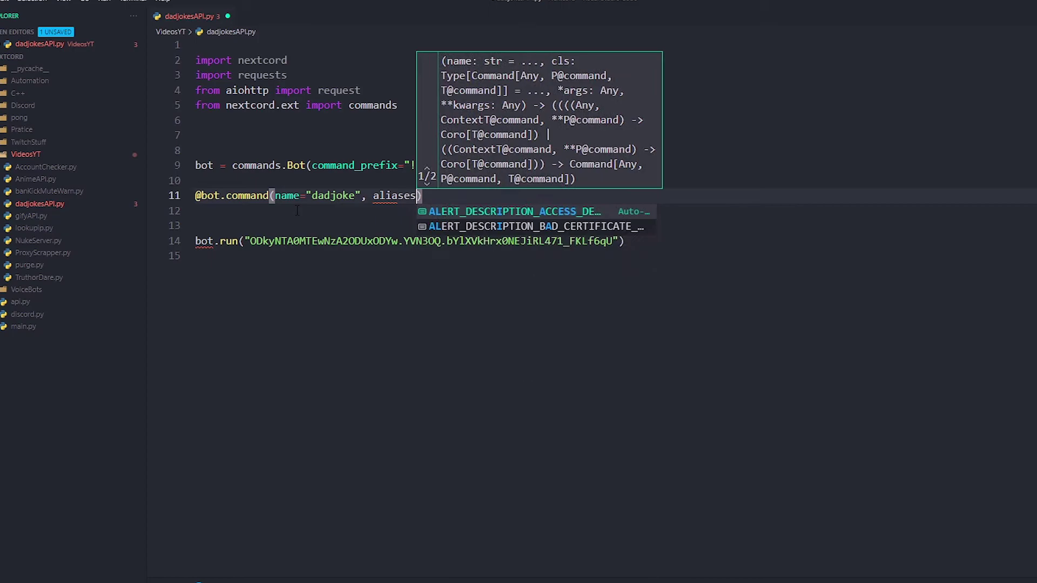
type("=")
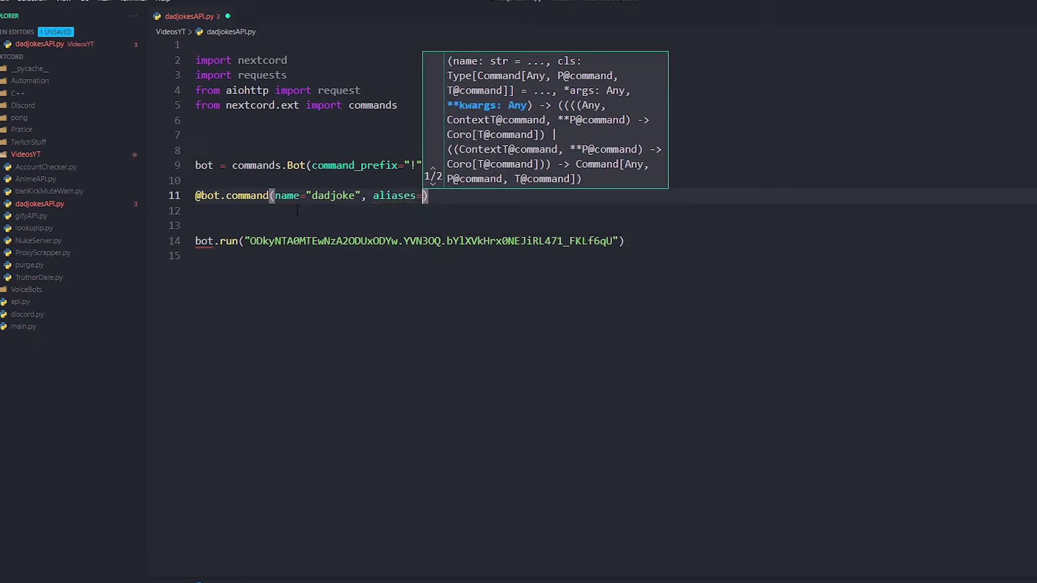
type("[")
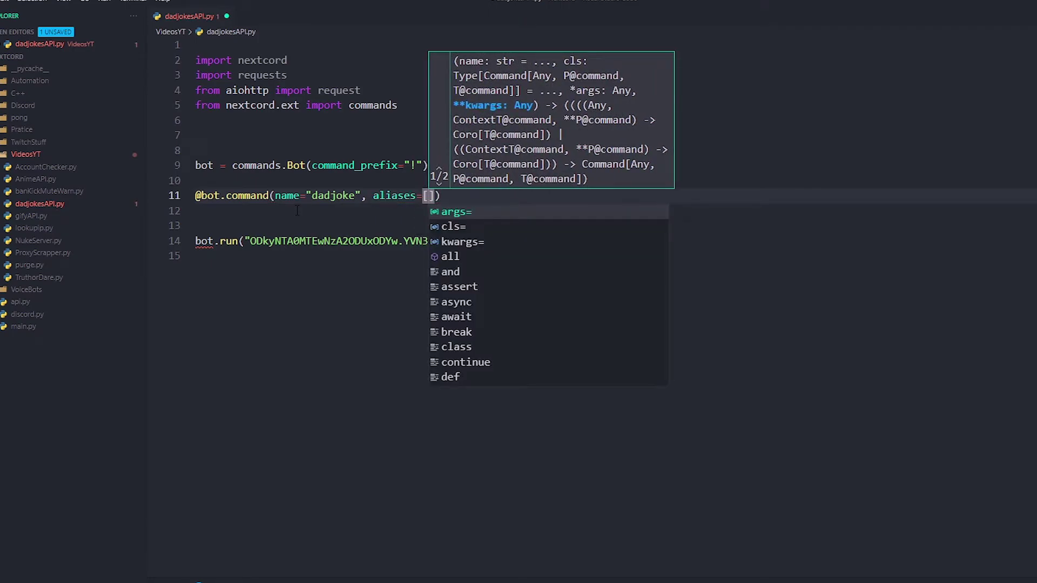
type("\"")
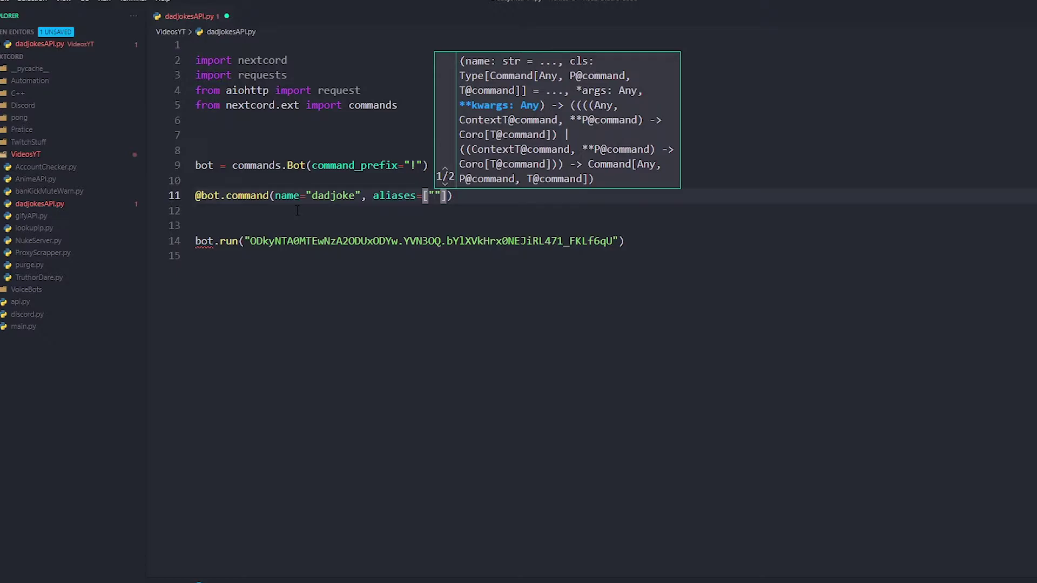
type("dadjokes")
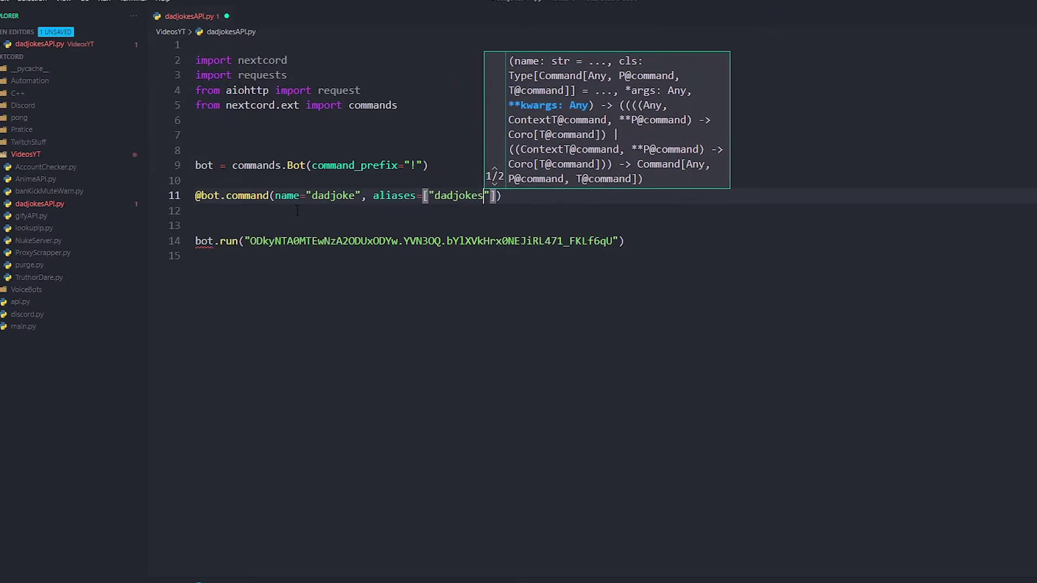
type("\", \"dj")
key("End")
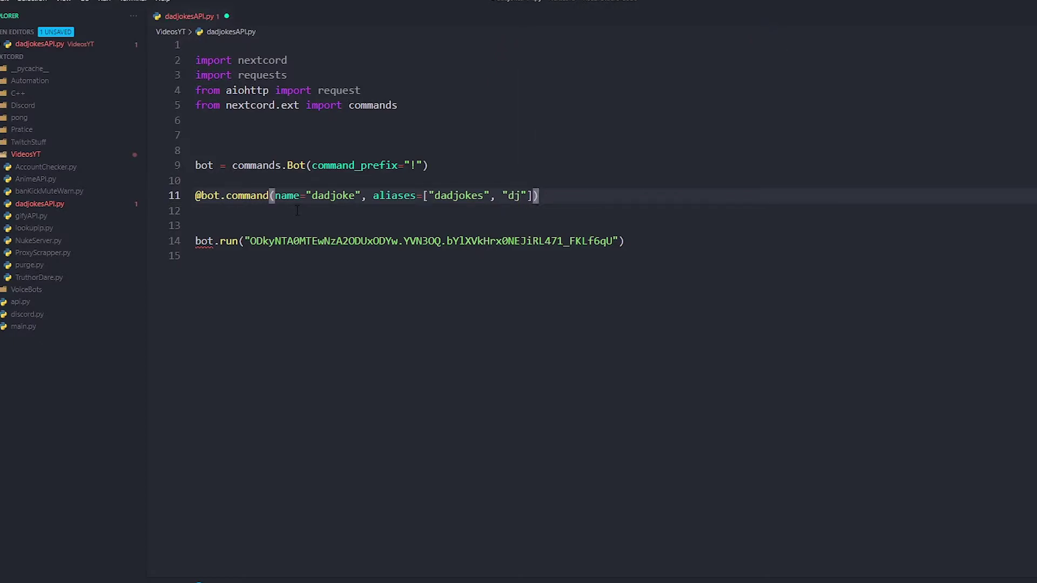
- Write async def dadjoke(ctx): with url set to the pasted DadJokes random-joke URL
key("Return")
type("as")
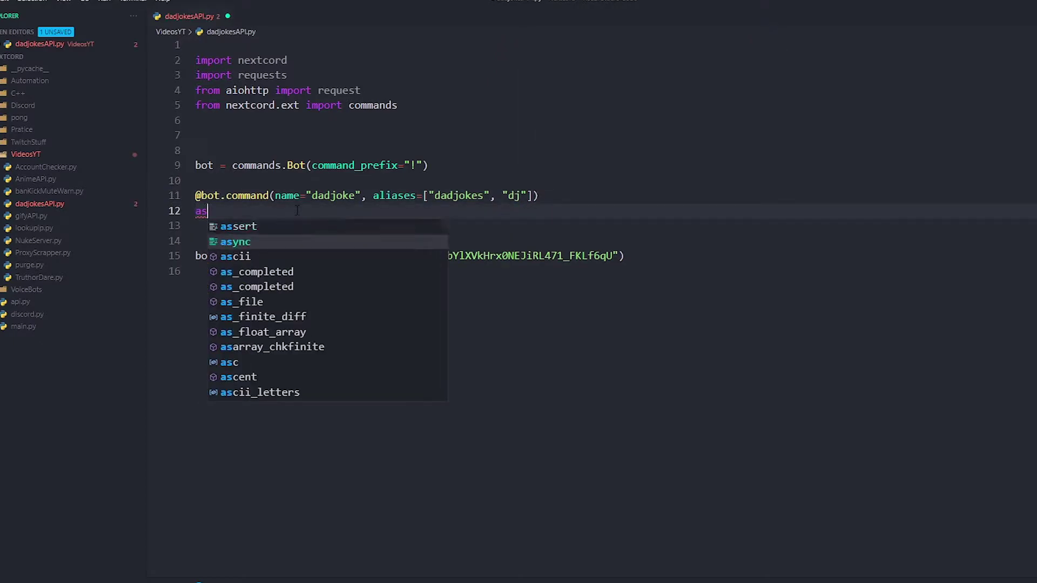
key("Tab")
type("def dadj")
type("o")
key("BackSpace")
type("oke(")
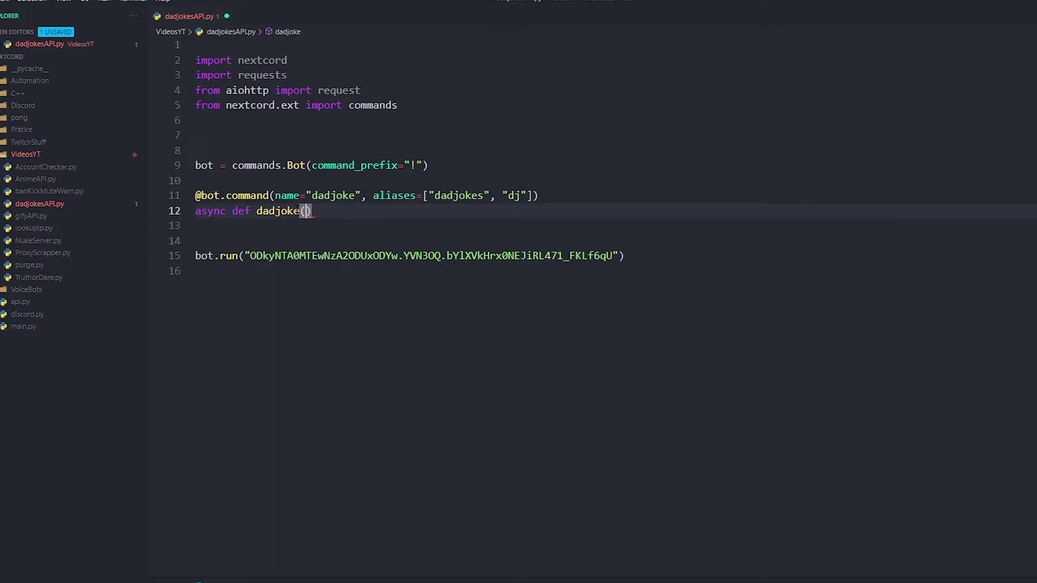
type("ctx")
type("):")
key("Return")
key("Return")
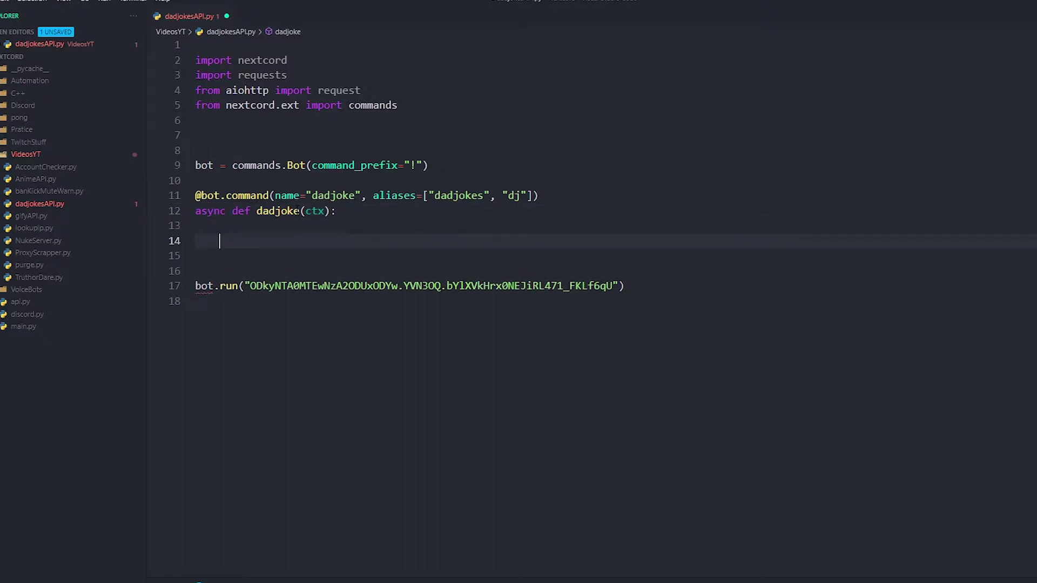
type("url = \"")
type("https://us-central1-dadsofunny.cloudfunctions.net/DadJokes/random/jokes")
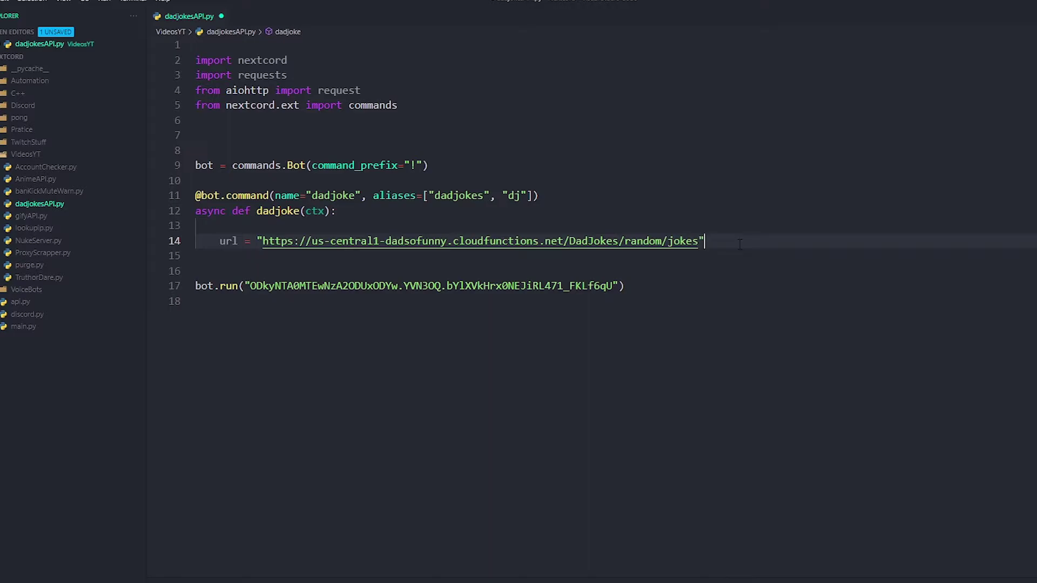
- Add async with request("GET", url, headers={}) as response: on line 16
key("Return")
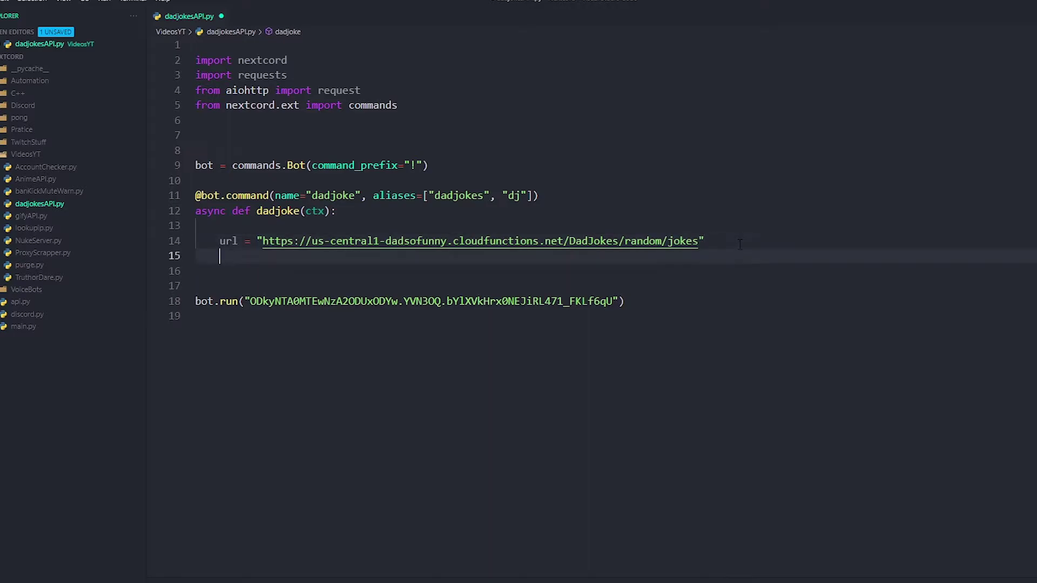
key("Return")
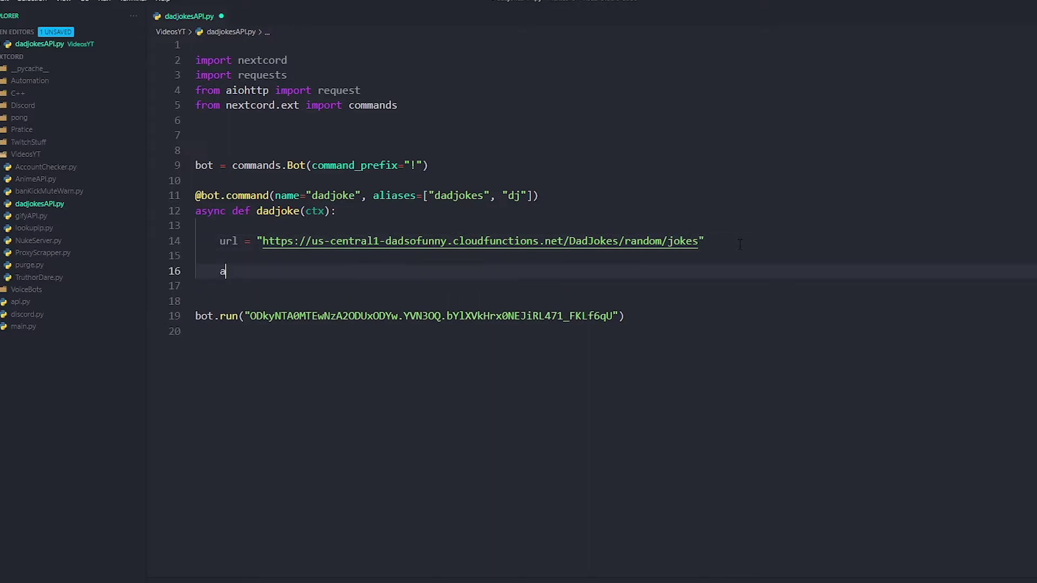
type("async with reque")
key("Tab")
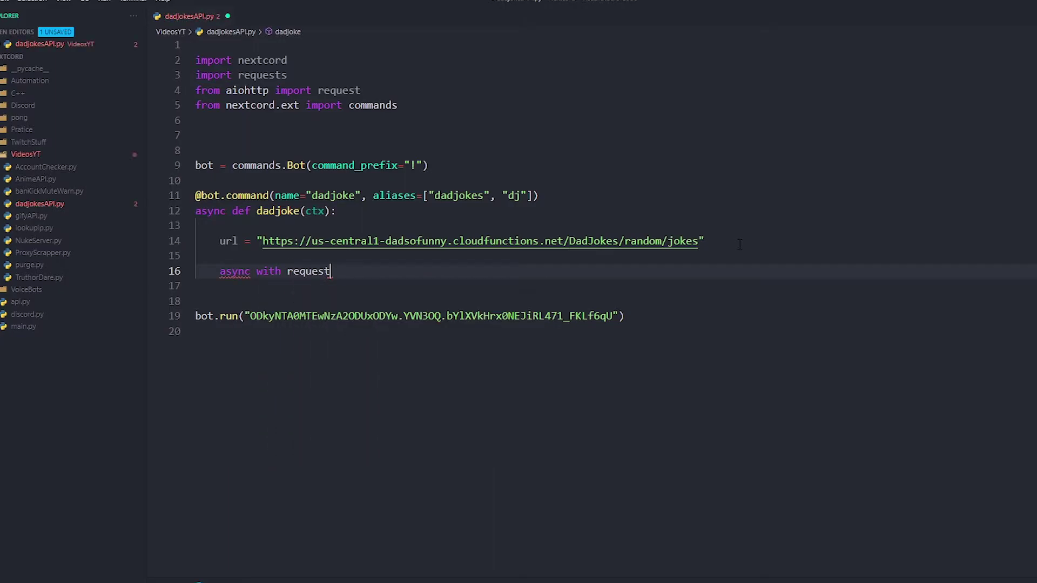
type("(")
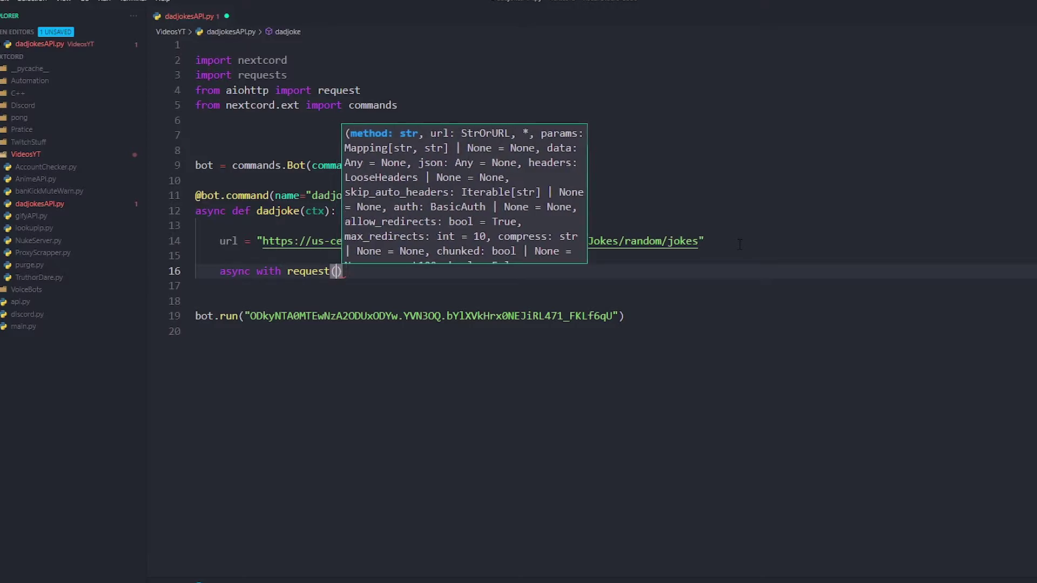
type("\"GET\", ur")
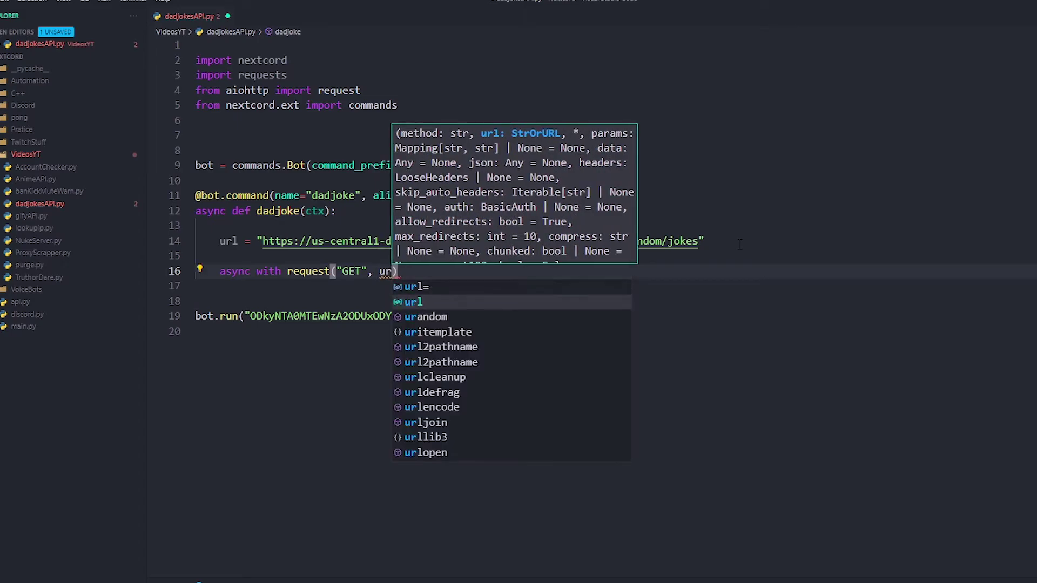
type("l, ")
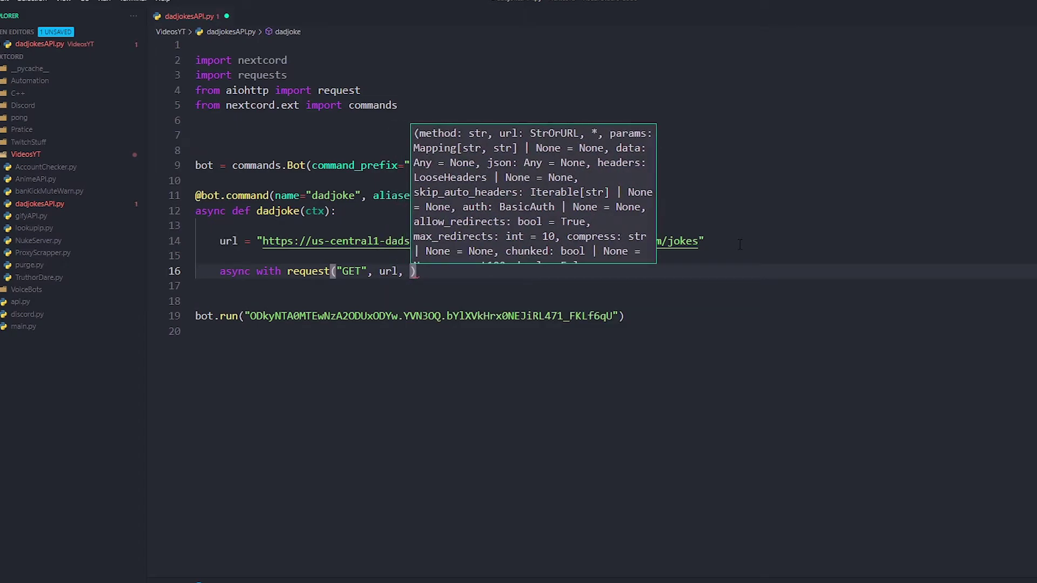
type("header")
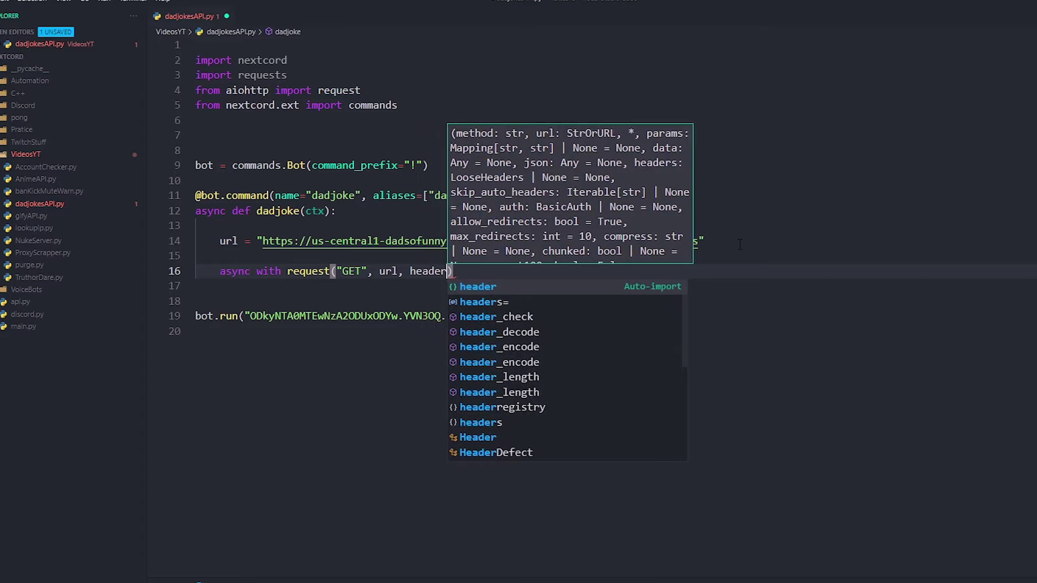
type("s=")
key("Return")
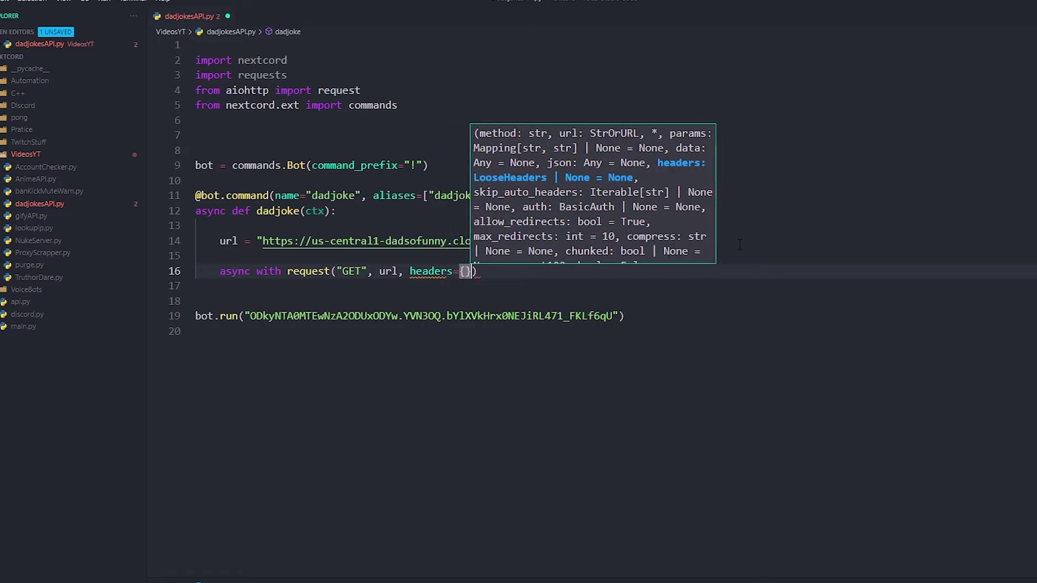
type("{}) as response:")
- Add if response.status == 200: with data = await response.json() beneath it
key("Return")
type("if r")
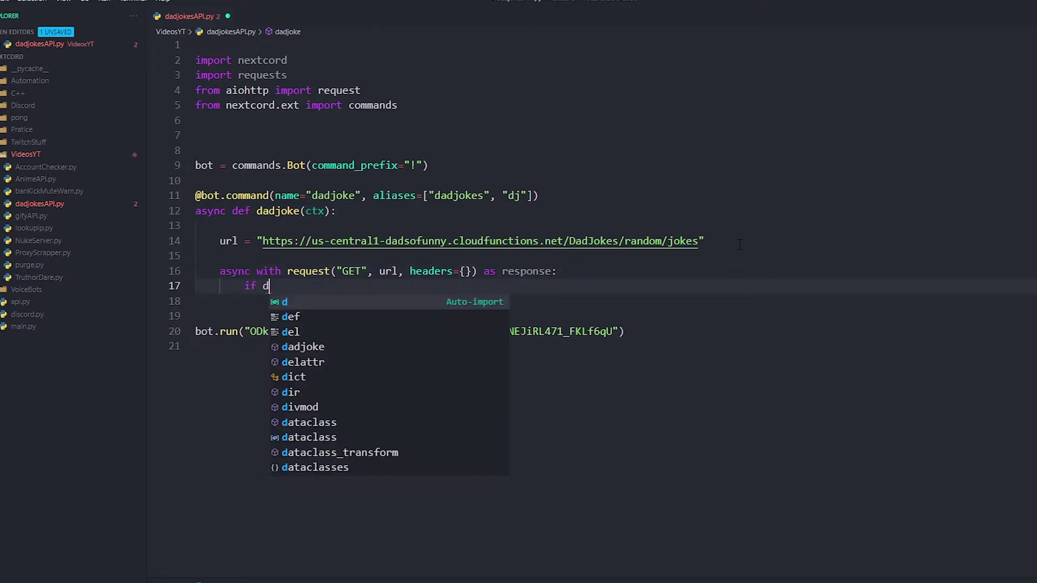
type("es")
key("Tab")
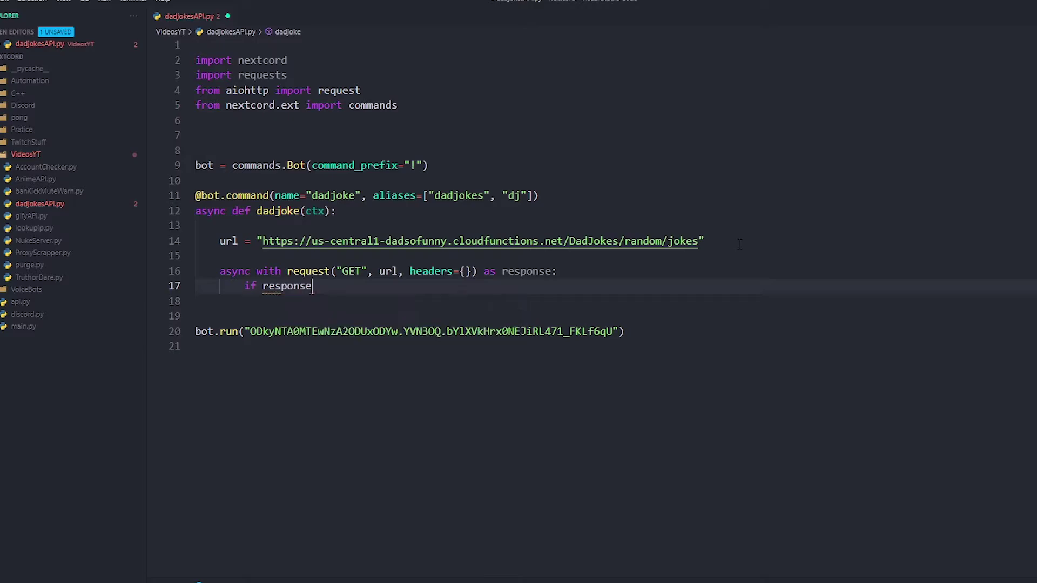
type(".s")
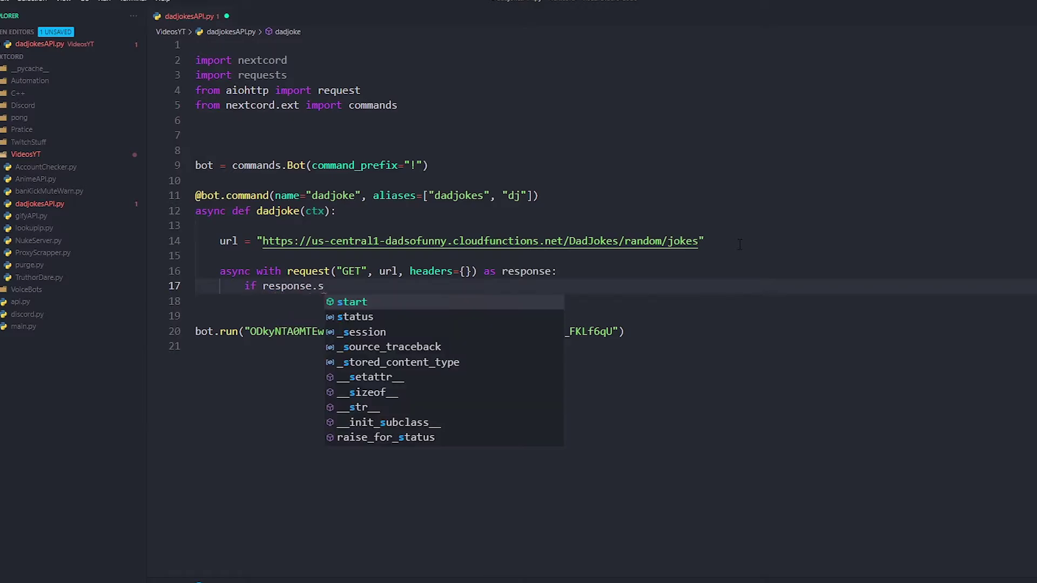
key("Down")
key("Tab")
type("== 200:")
key("Return")
type("dat")
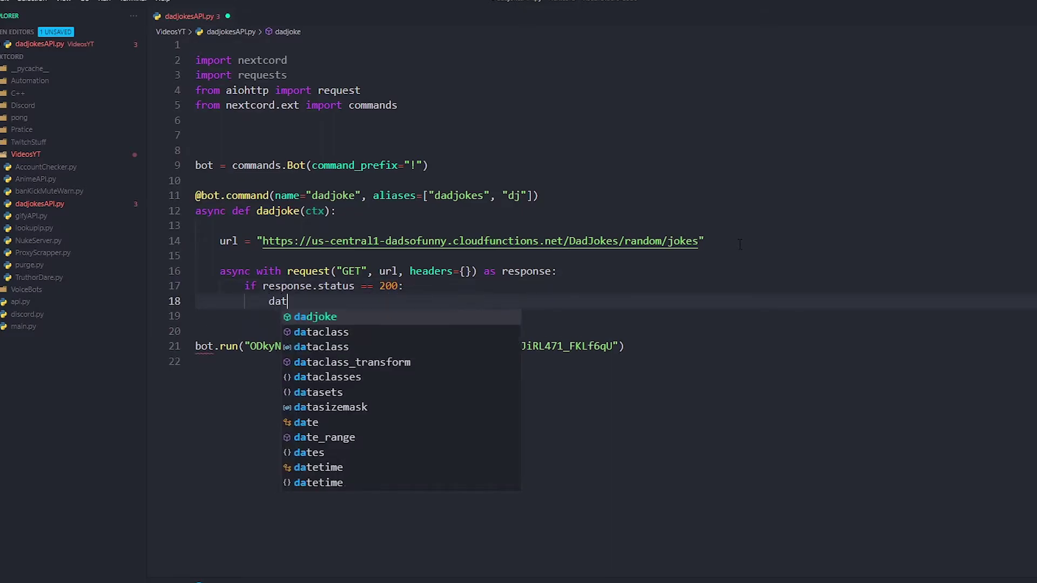
type("a")
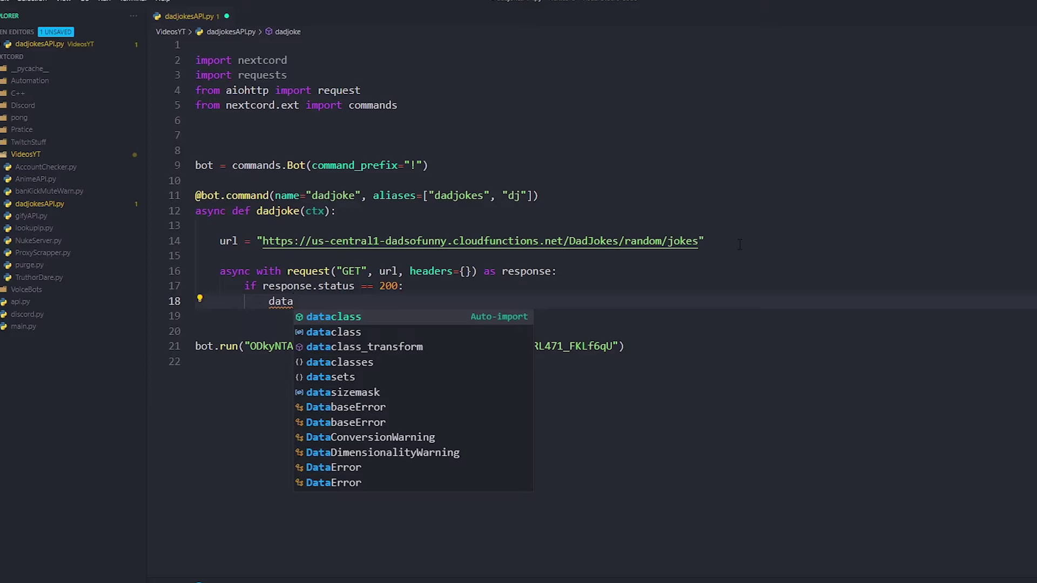
type(" =")
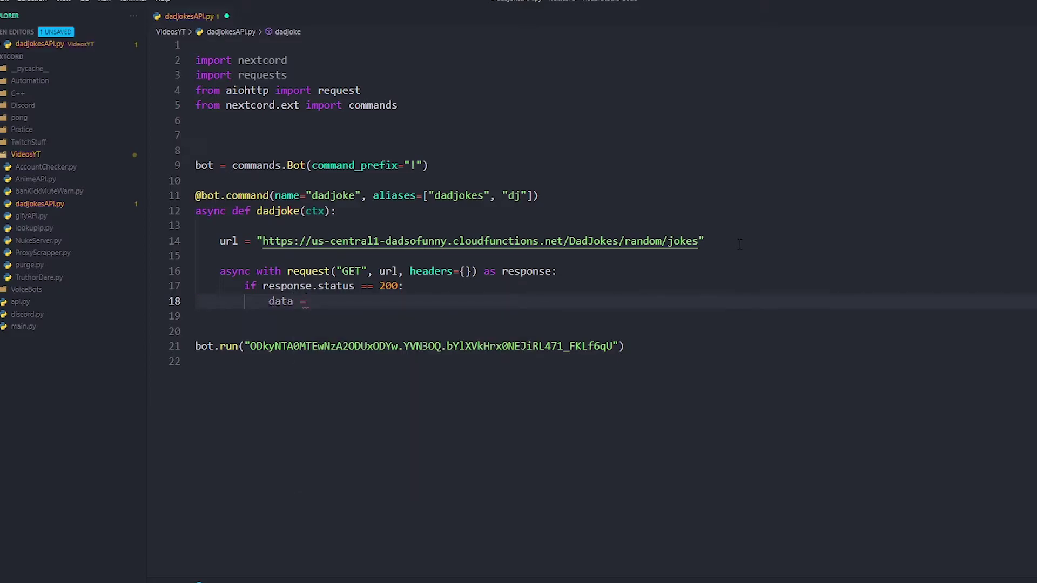
type("aw")
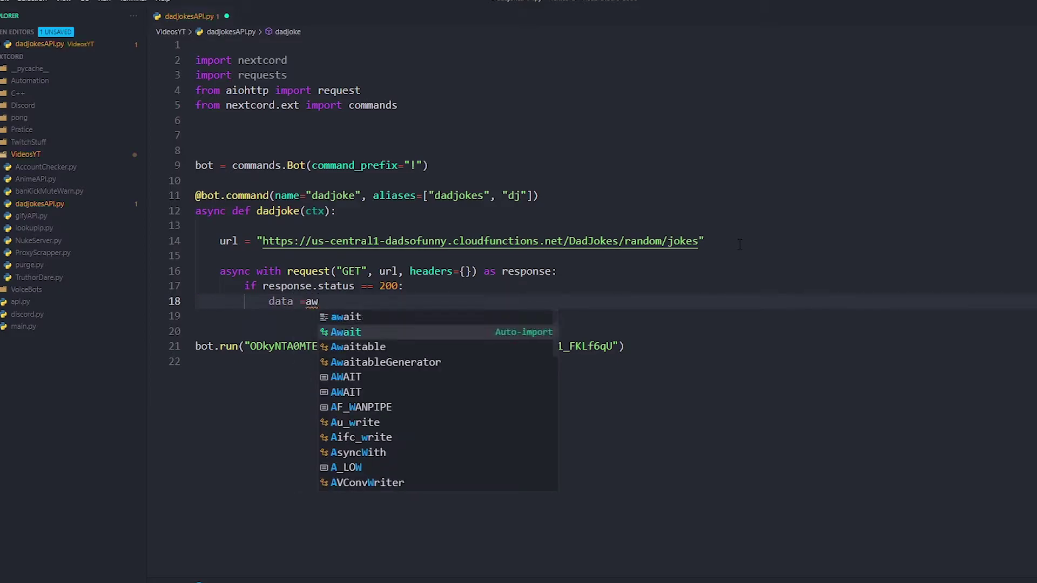
key("Return")
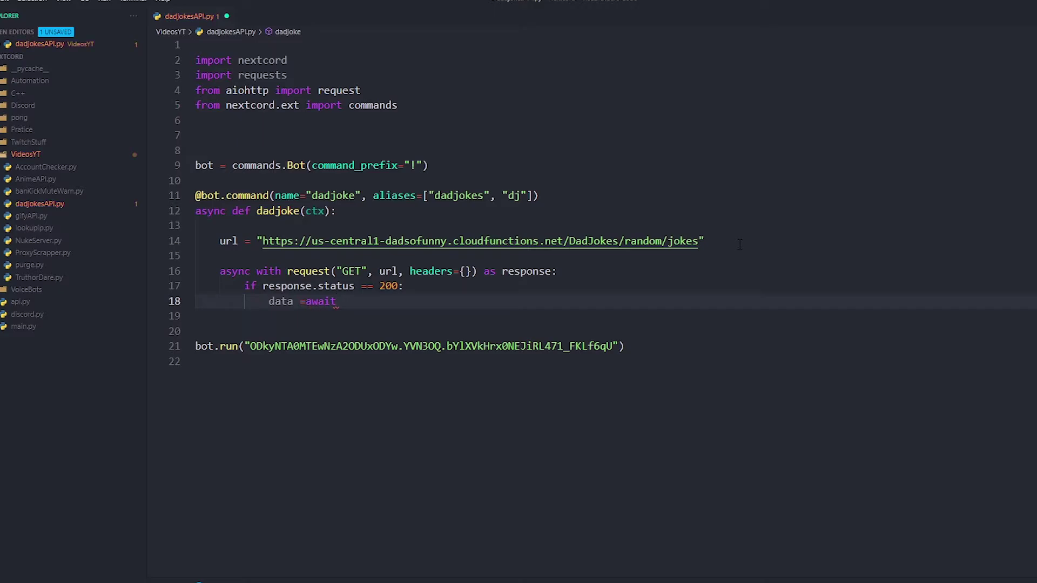
type(" resp")
key("Return")
type(".js")
key("Return")
type("(")
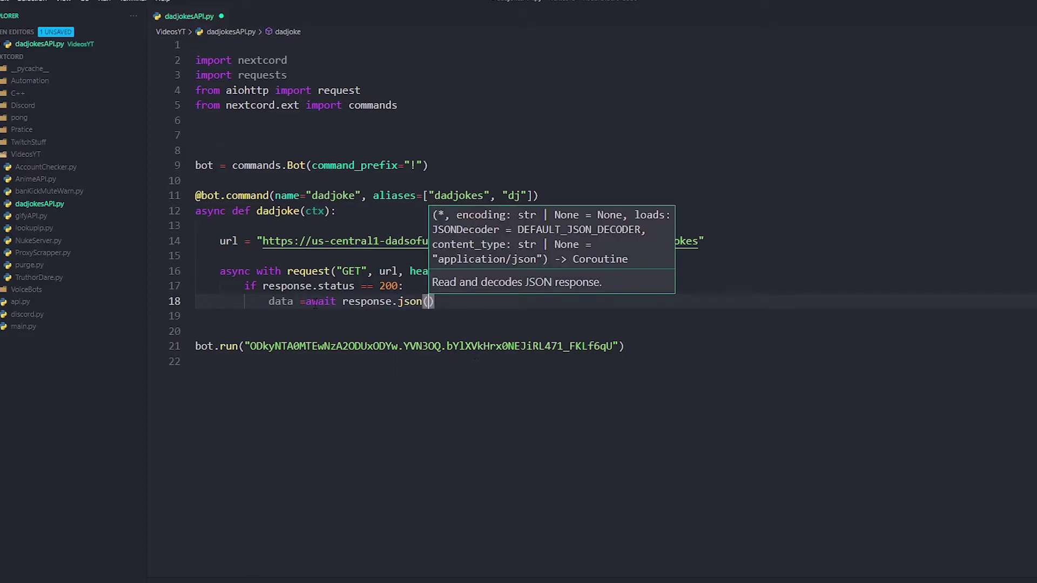
- Add the missing space after the equals sign on line 18 and save
left_click(306, 302)
key("End")
key("ctrl+s")
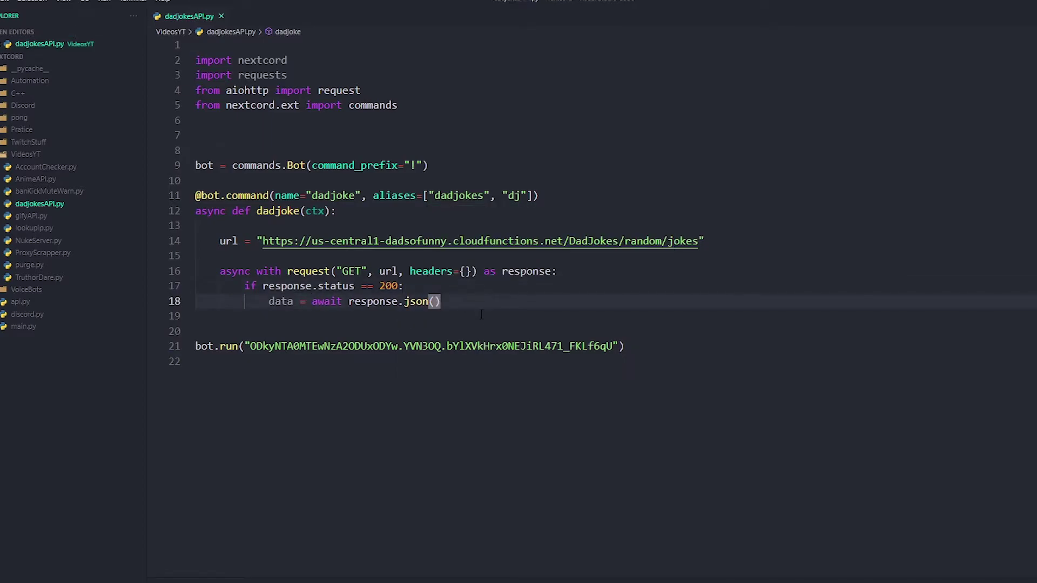
- Start an await ctx.send f-string showing **{data['setup']}** in bold
key("Return")
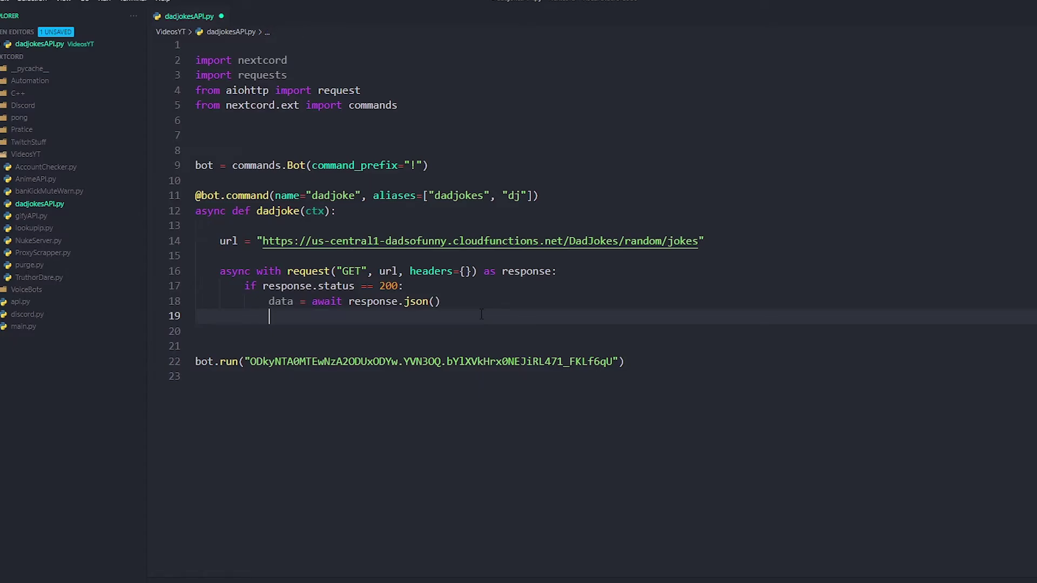
type("aw")
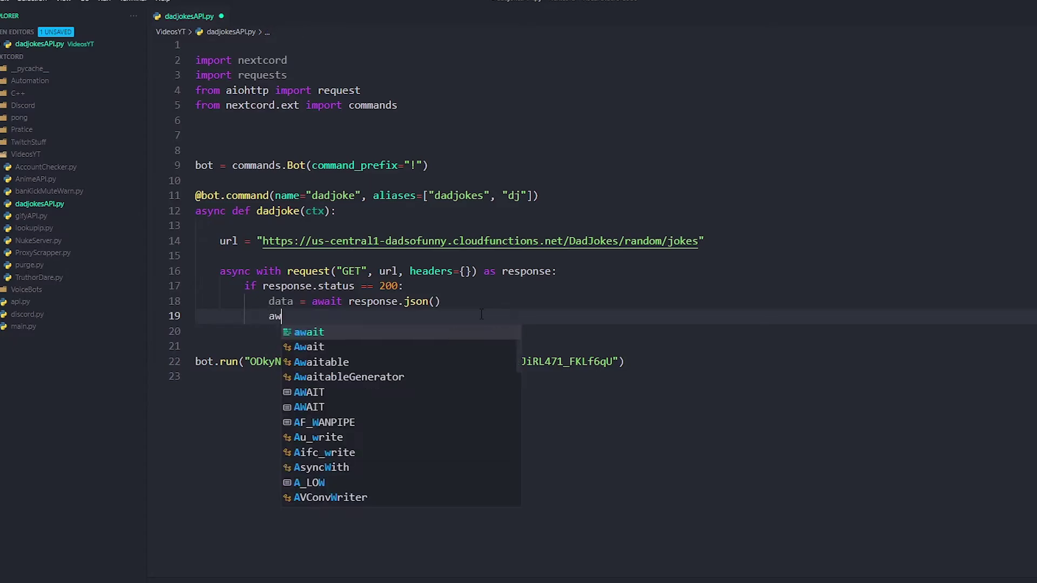
key("Tab")
type("ctx.send")
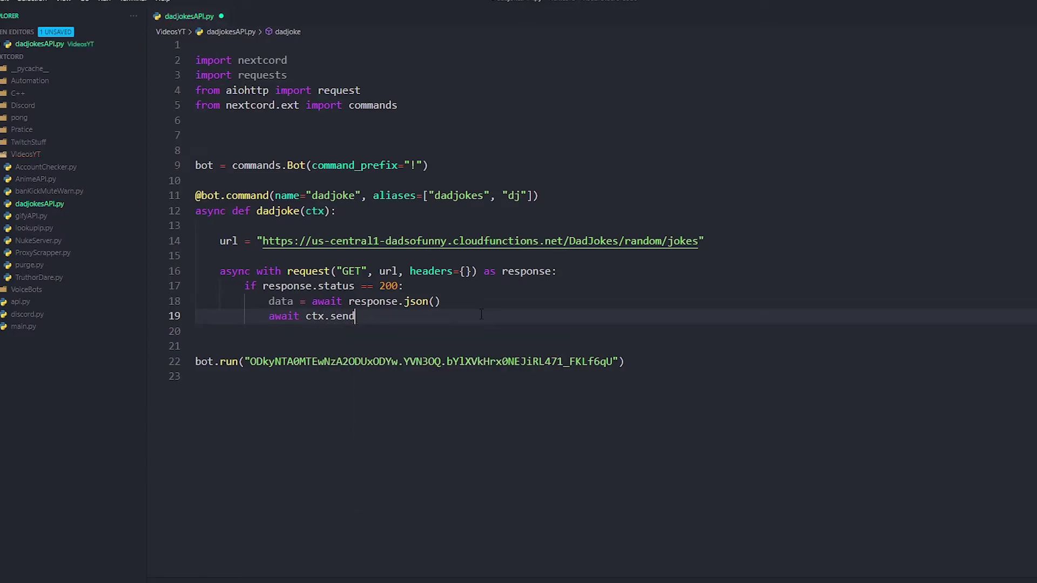
type("(")
type("f\"")
type("**")
key("BackSpace")
type("*")
type("{data")
key("Escape")
key("Right")
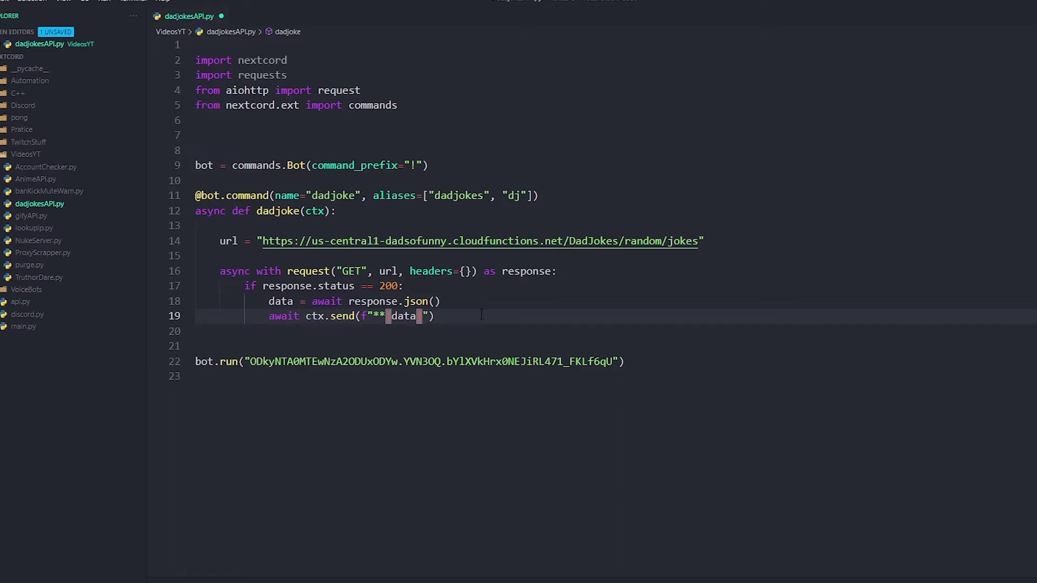
type("[")
key("BackSpace")
key("Left")
type("[")
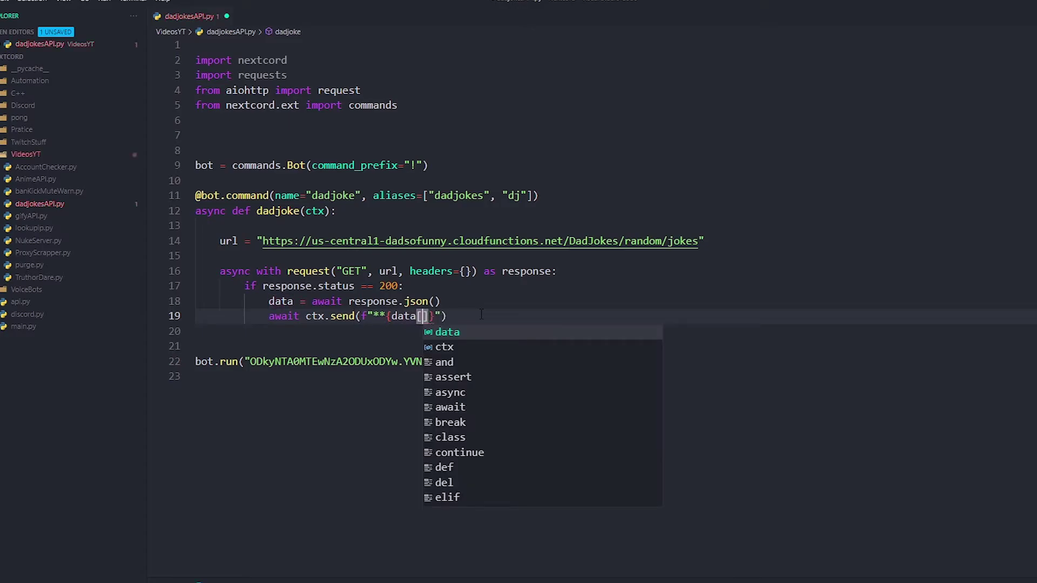
type("'")
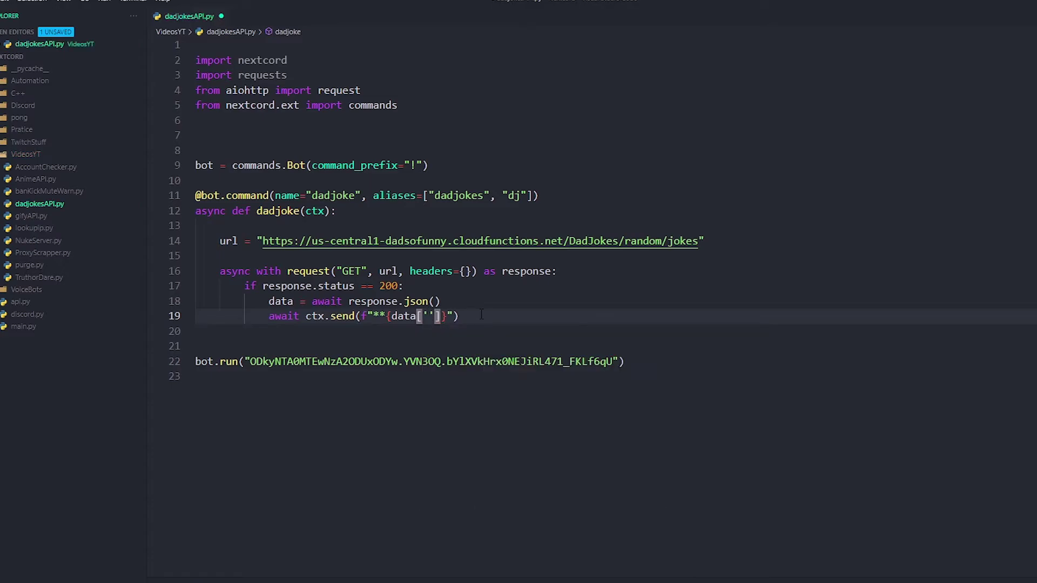
type("setup")
- Finish the message with \n\n and ||{data['punchline']}|| as a spoiler
key("Right")
key("Right")
type("}**")
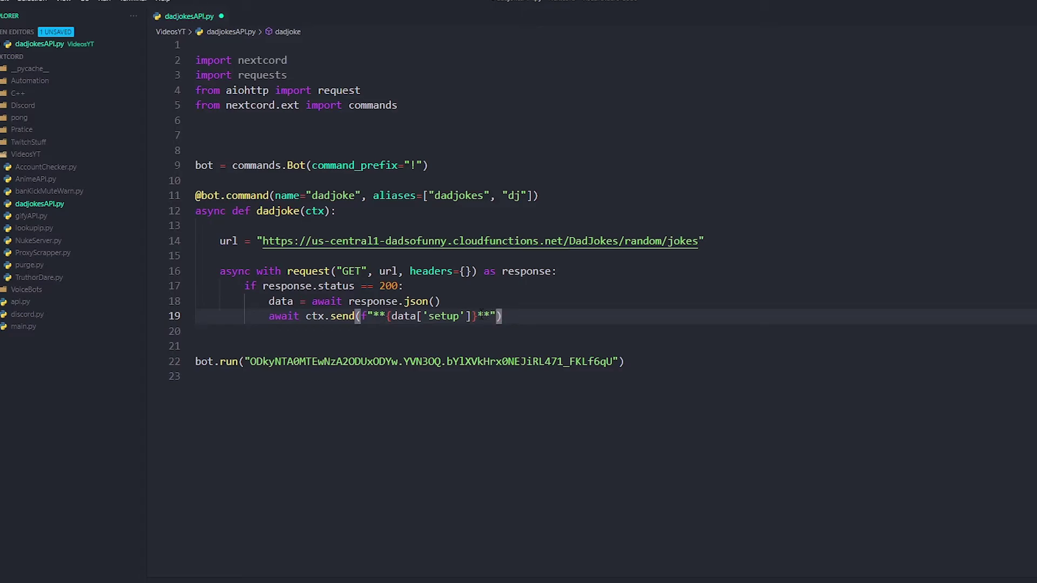
type("\\n\\n")
type("||")
type("{d")
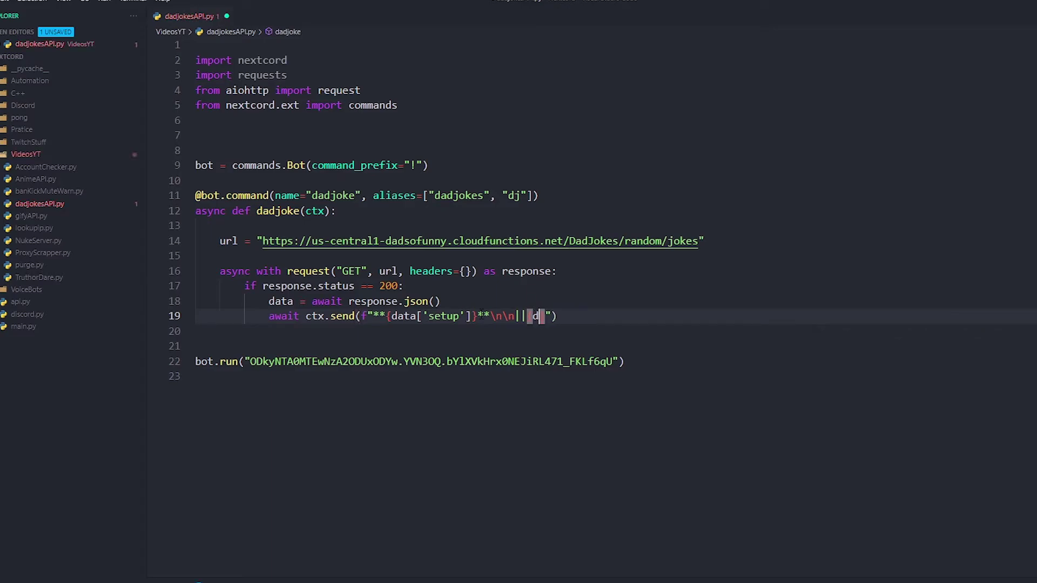
type("ata")
key("Escape")
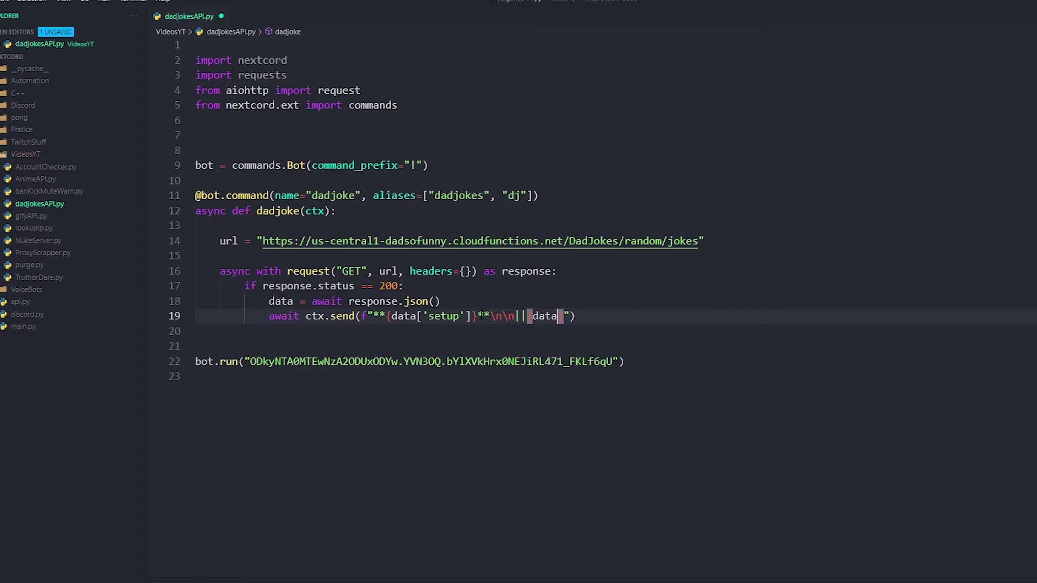
type("['")
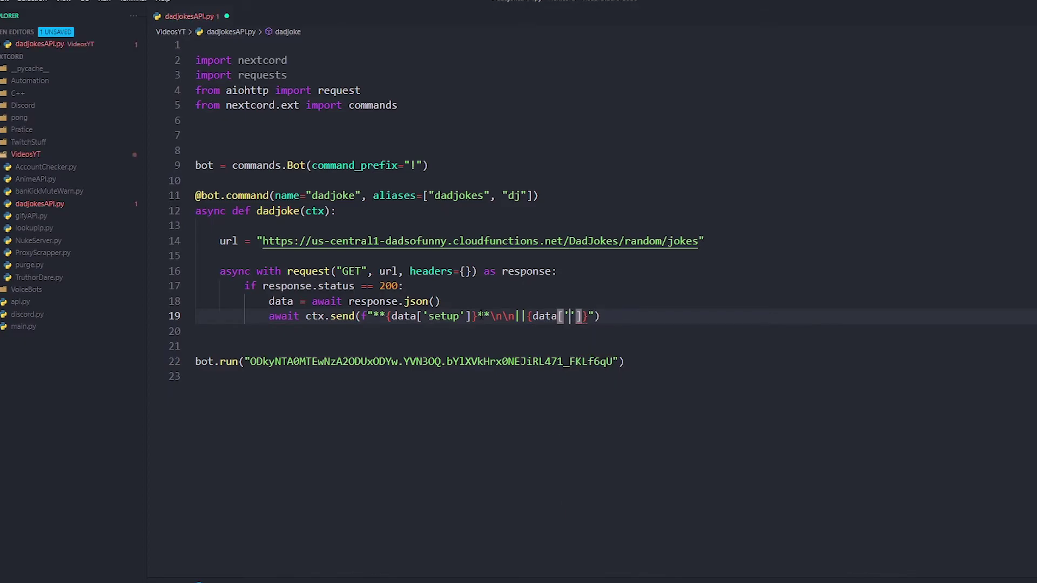
type("punch")
type("line")
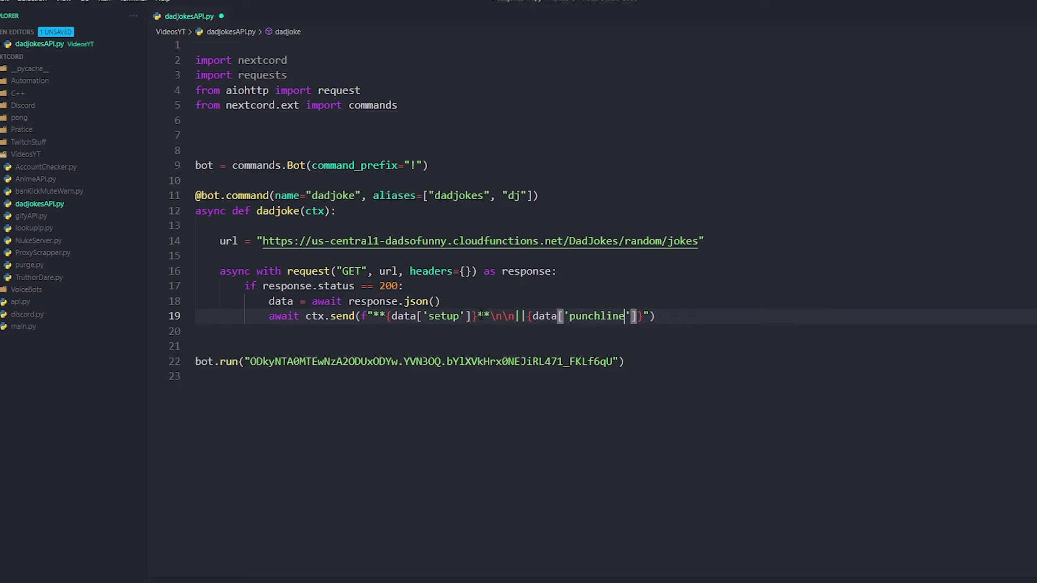
key("Right")
key("Right")
type("}||")
- Save, then add an else: branch below the if block on line 19
key("ctrl+s")
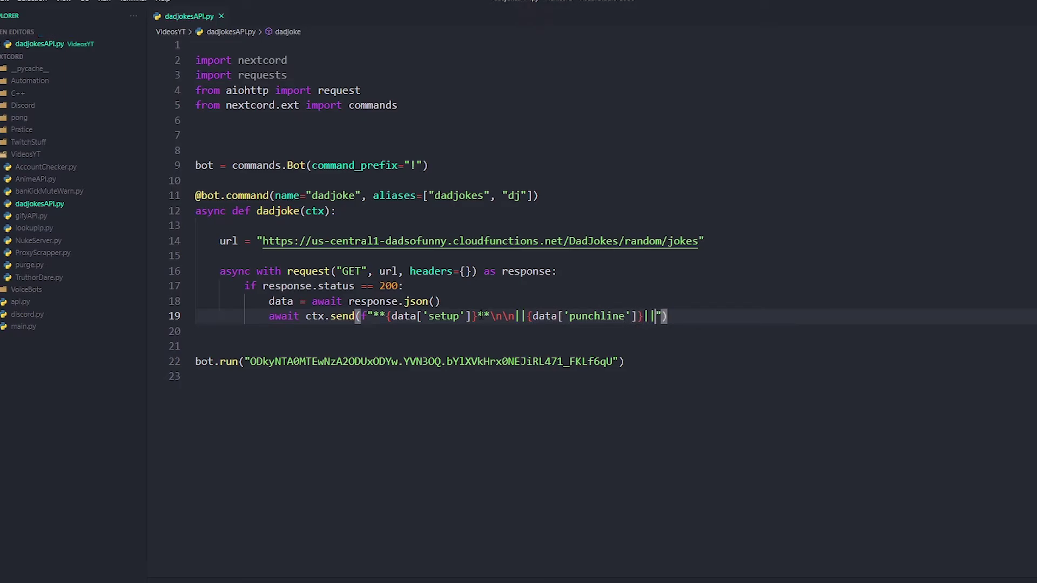
key("Right")
key("Right")
key("Return")
key("BackSpace")
type("else")
key("Escape")
type(":")
key("Return")
type("a")
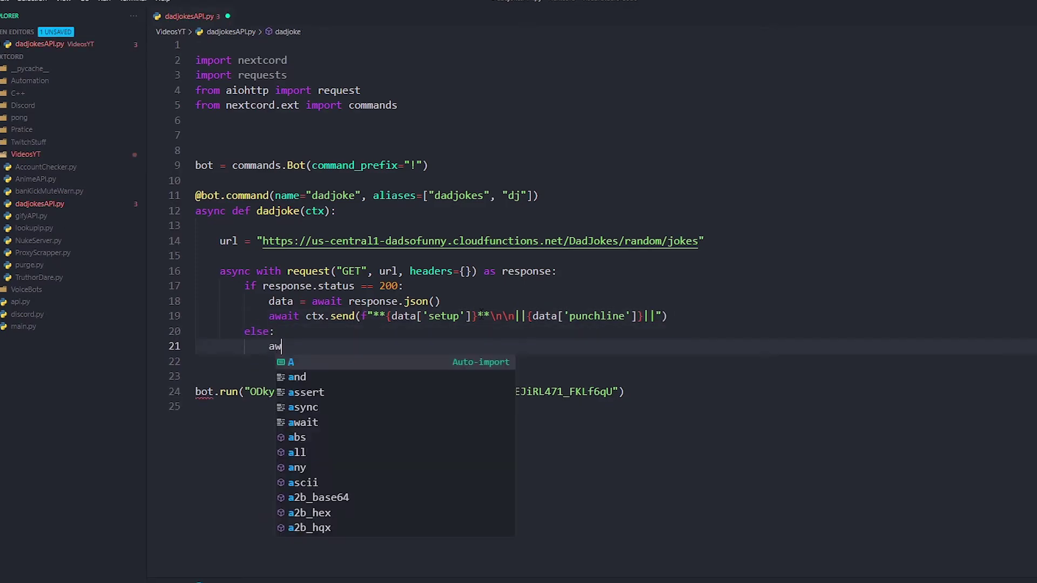
type("w")
- In the else branch, send response.status with await ctx.send and save
key("Tab")
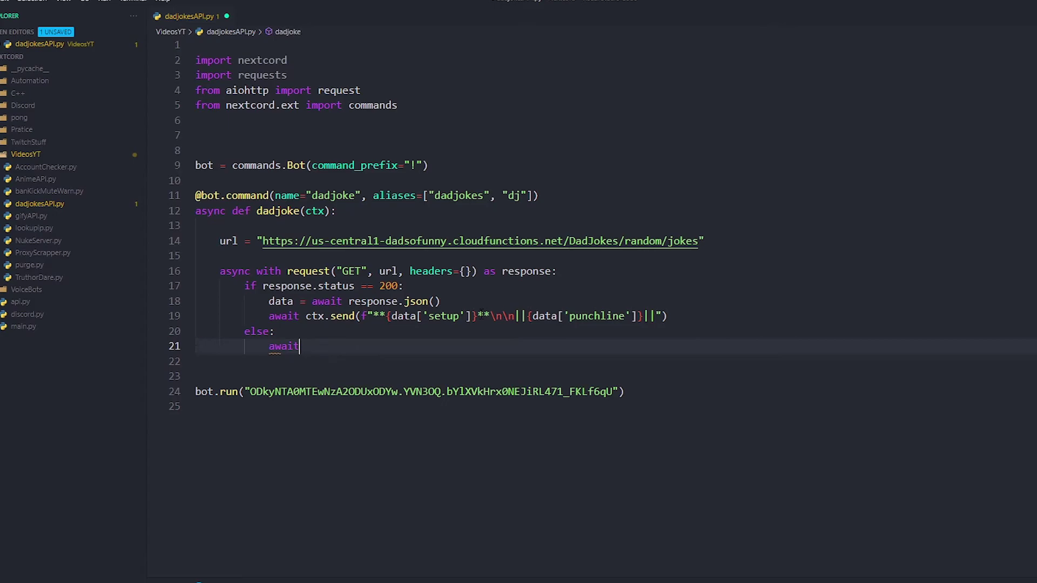
type(" ctx.send")
key("Return")
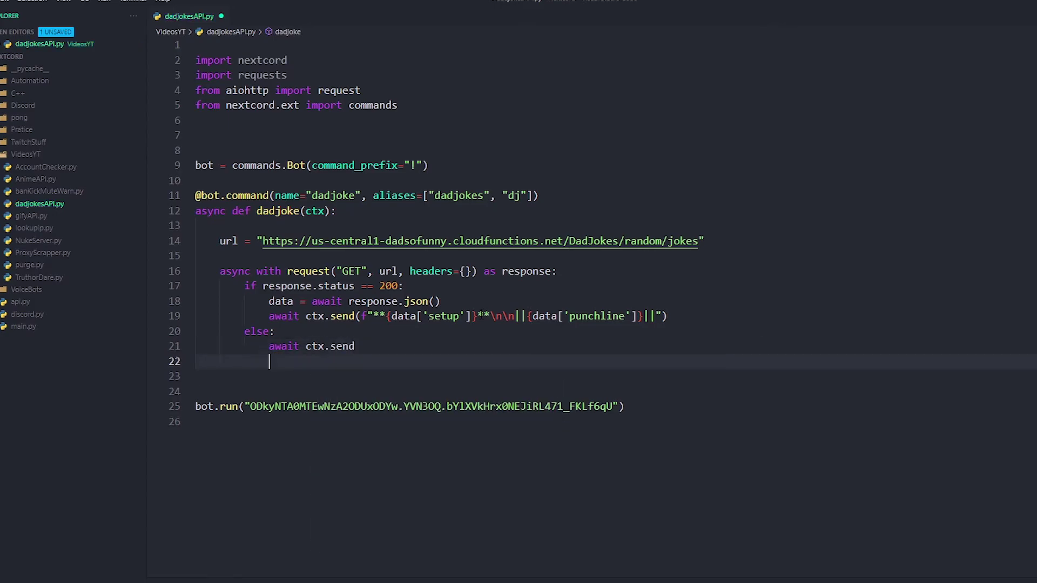
key("BackSpace")
key("BackSpace")
key("BackSpace")
key("BackSpace")
type("(")
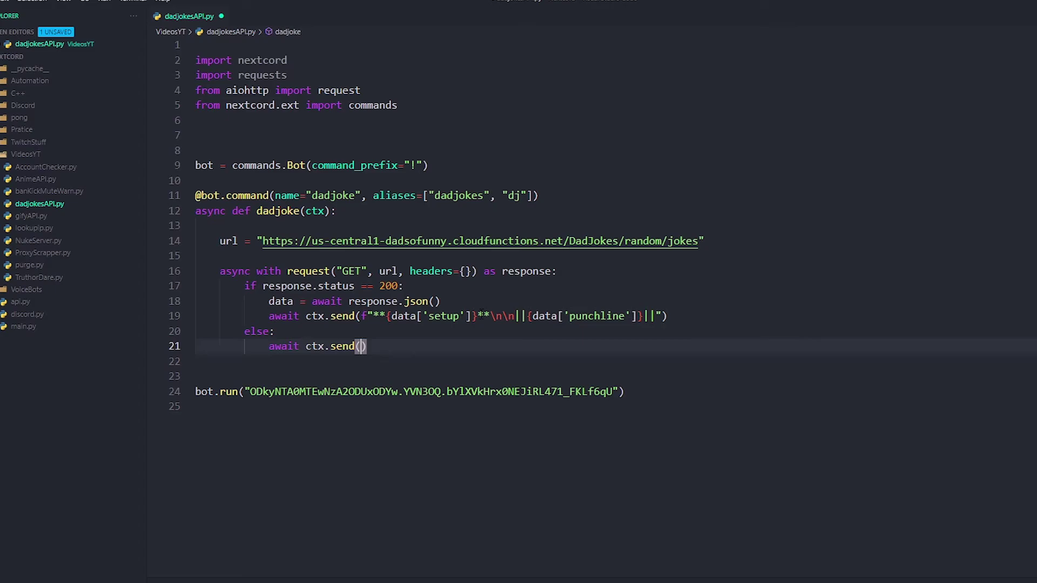
type("res")
key("Tab")
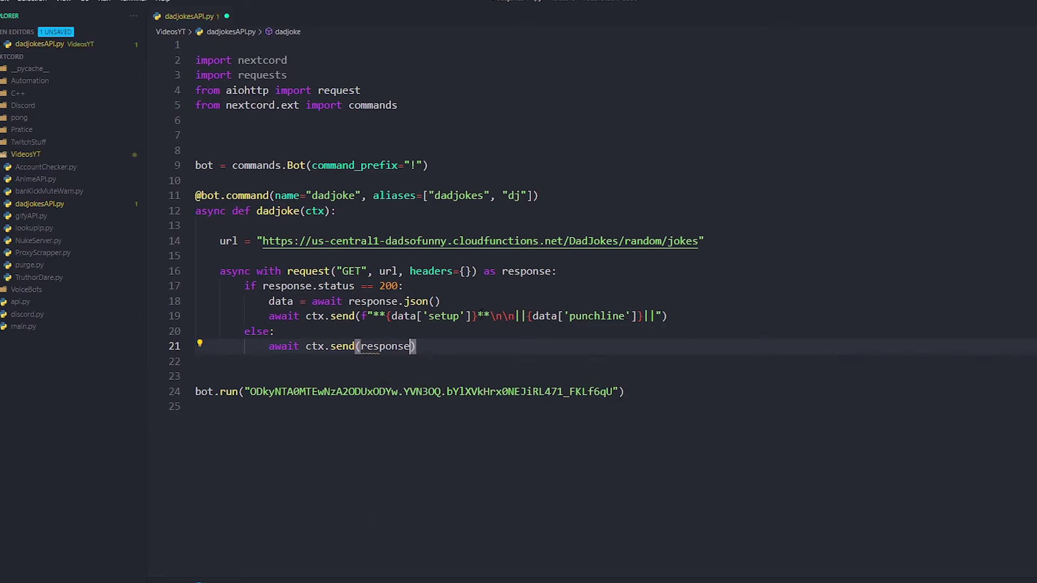
type(".sta")
key("Down")
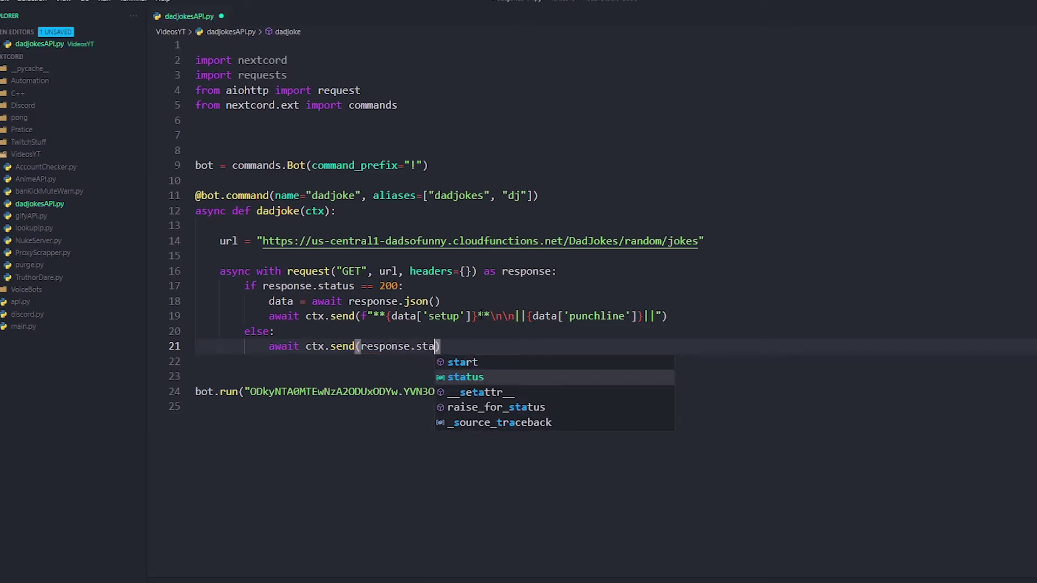
key("Tab")
key("ctrl+s")
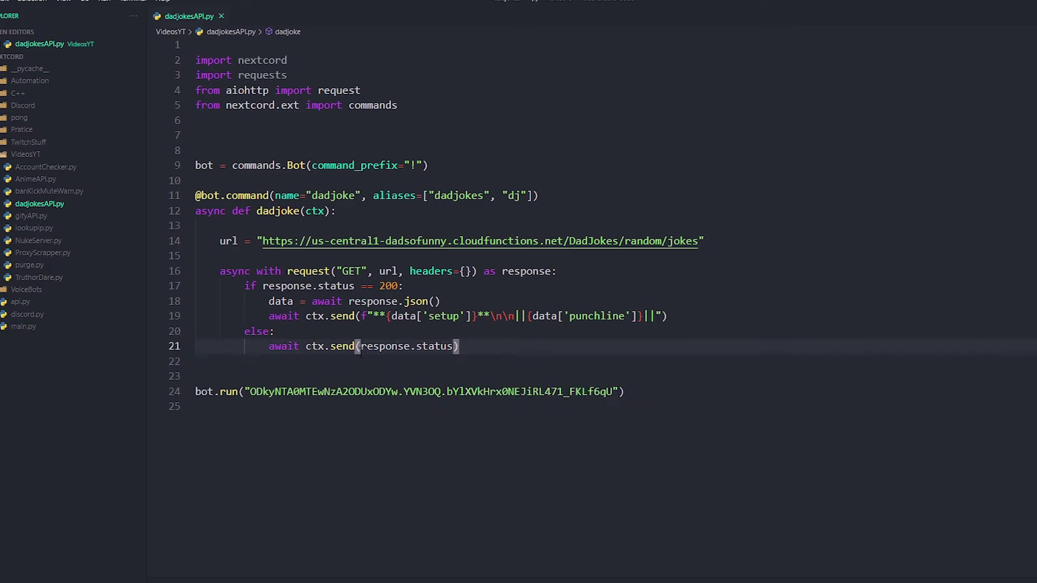
- Wrap response.status in f-string braces on line 21 and save
left_click(360, 346)
type("f\"")
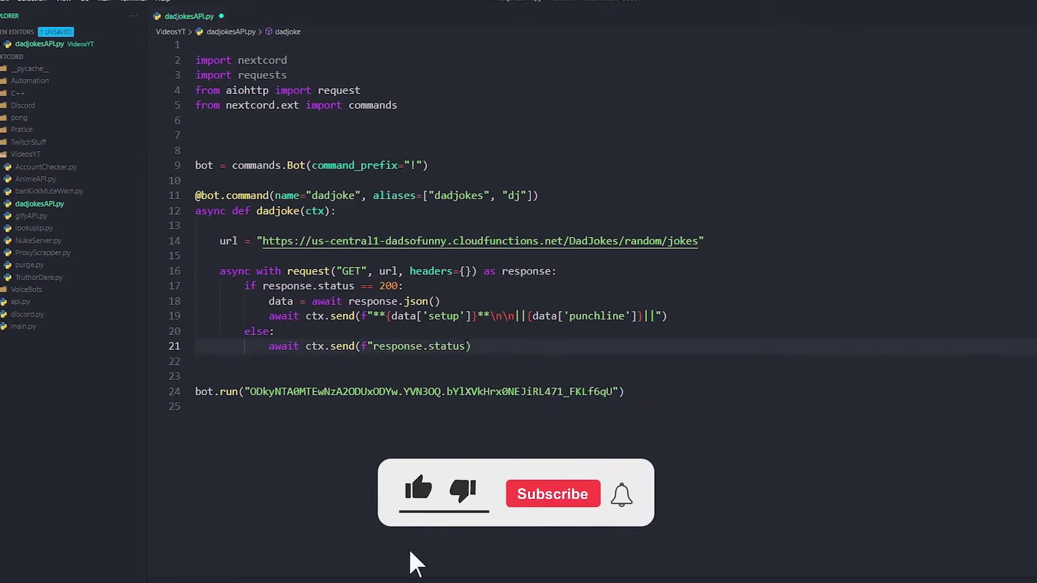
key("End")
key("Left")
type("\"")
key("Left")
type("}")
left_click(373, 346)
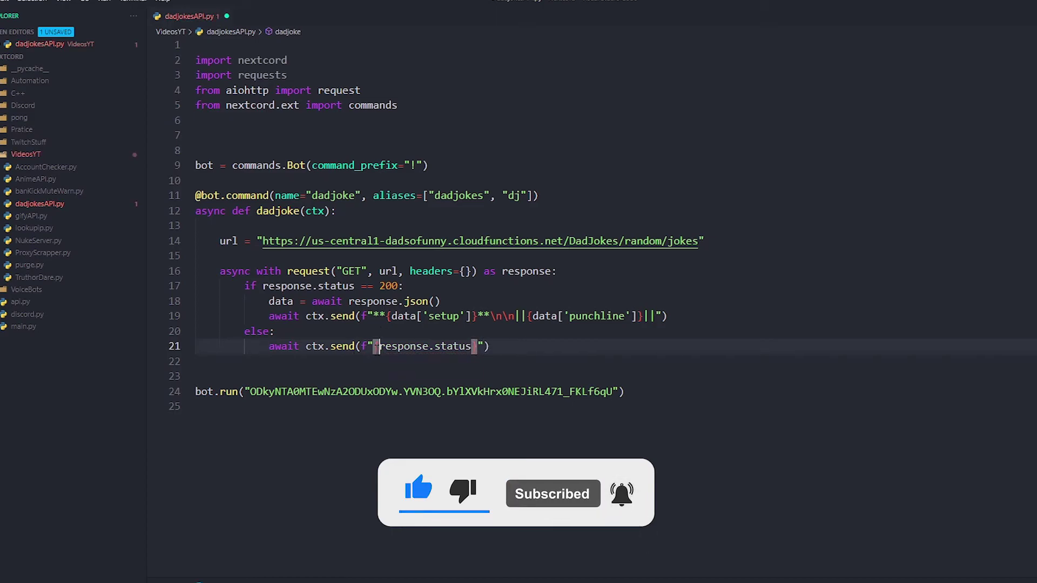
type("{")
key("ctrl+s")
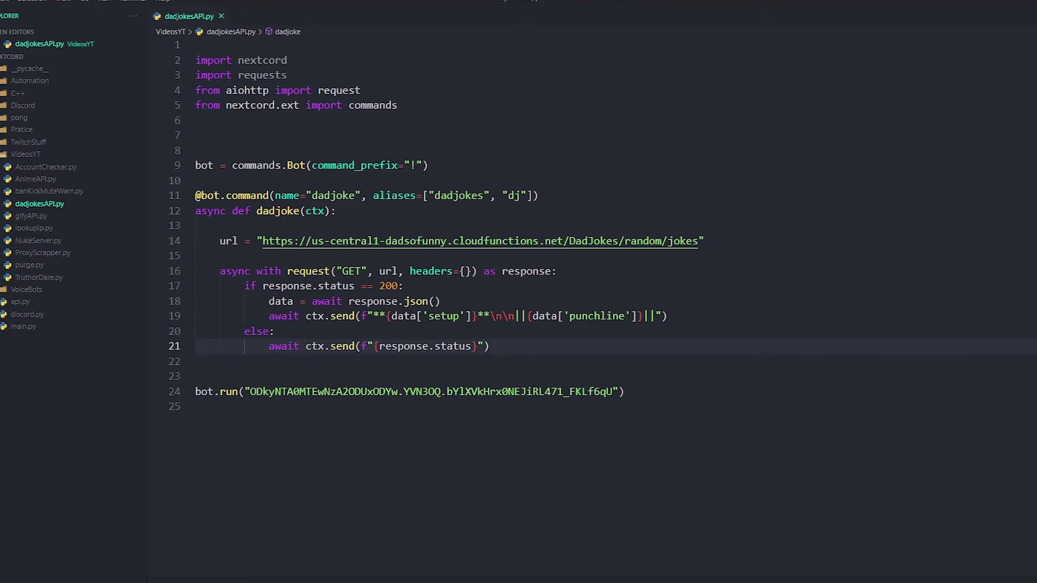
- In Discord, send !dadjoke and then !dj in #discordpy
key("alt+Tab")
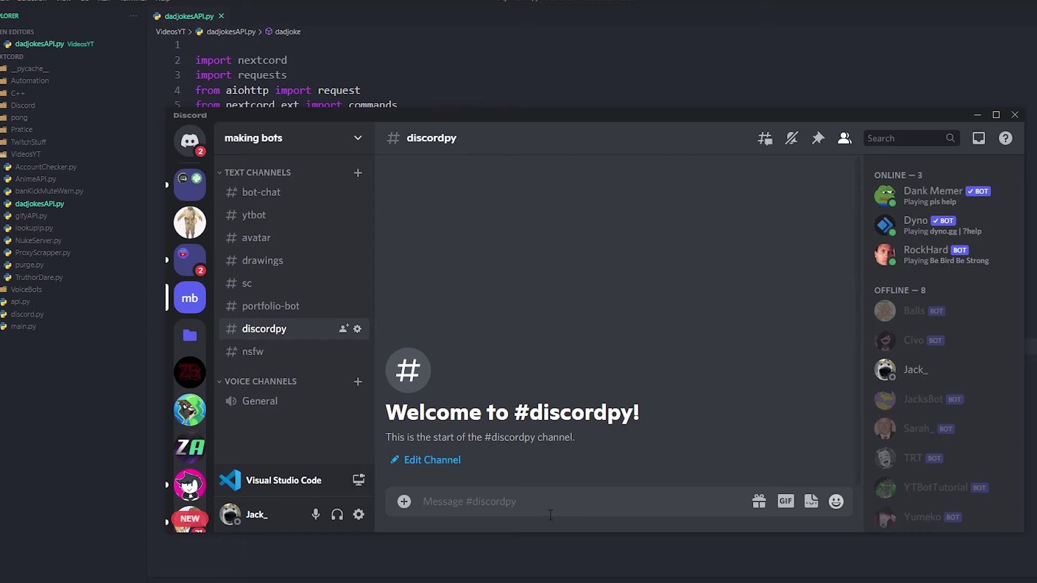
type("!dadjoke")
key("Return")
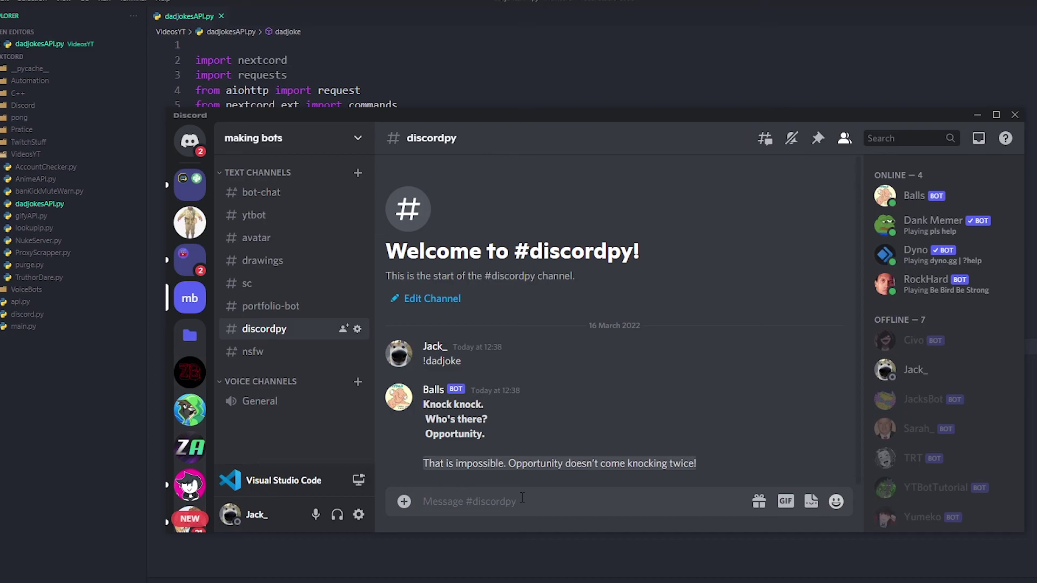
type("!dj")
key("Return")
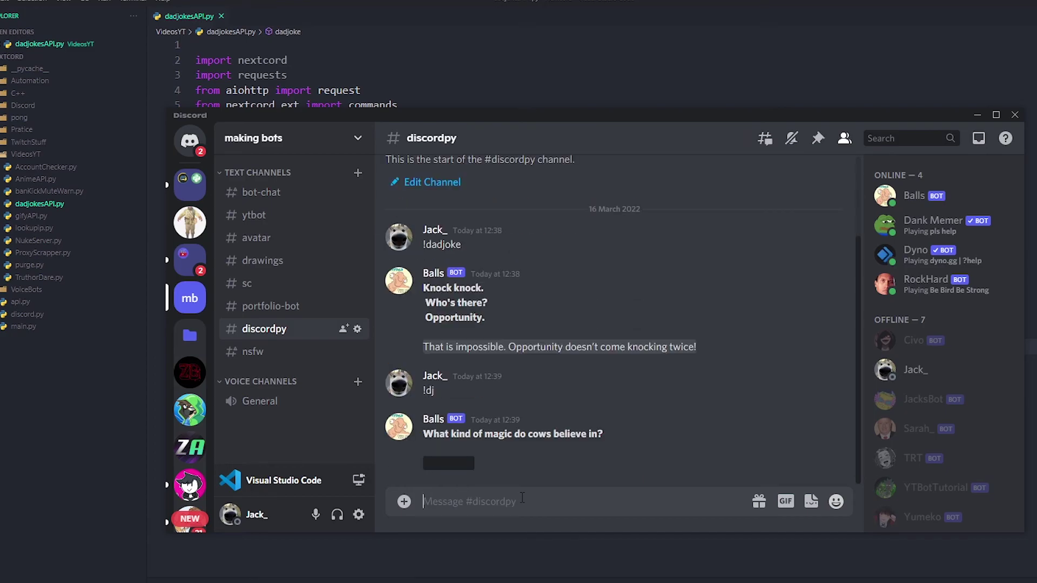
- Reveal the MOODOO punchline, send another !dj, and reveal the clock-joke punchline
double_click(445, 463)
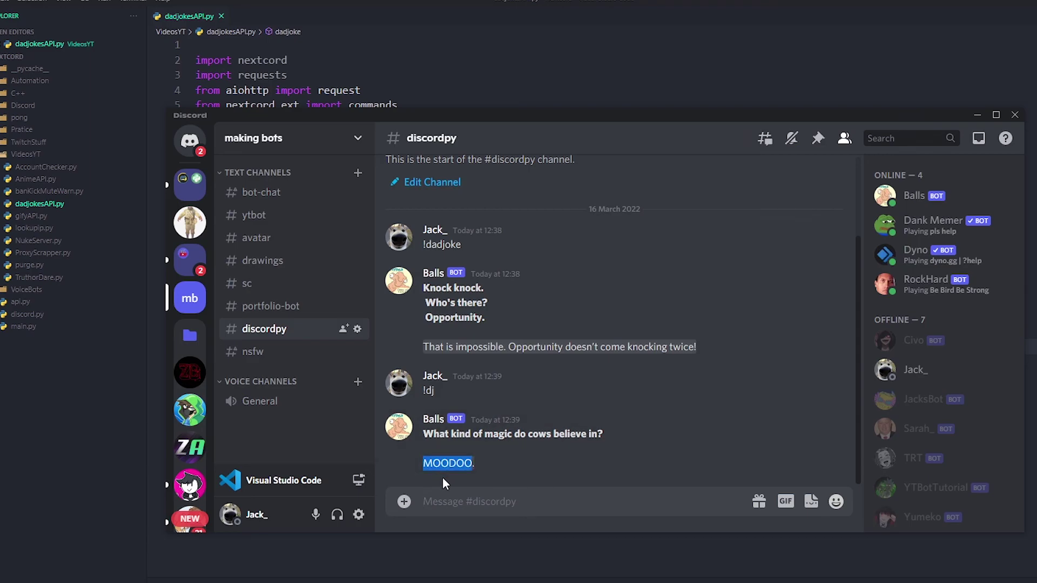
left_click(462, 501)
type("!dj")
key("Return")
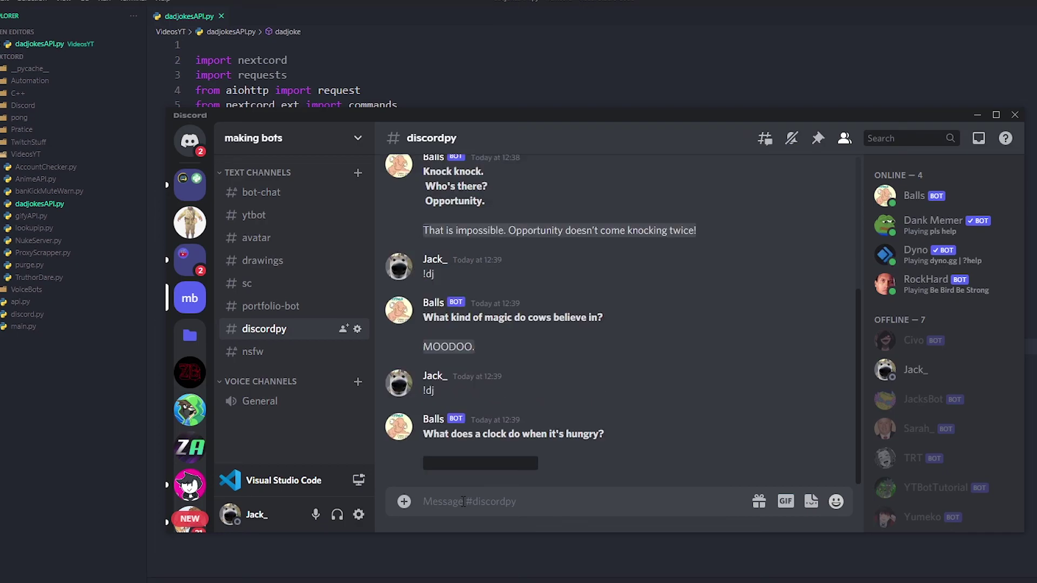
left_click(473, 466)
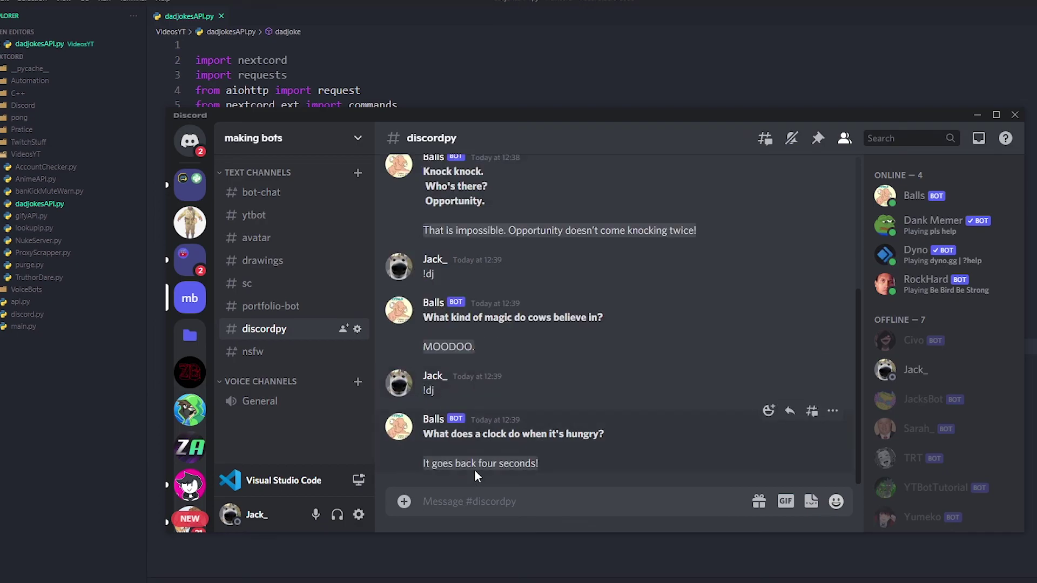